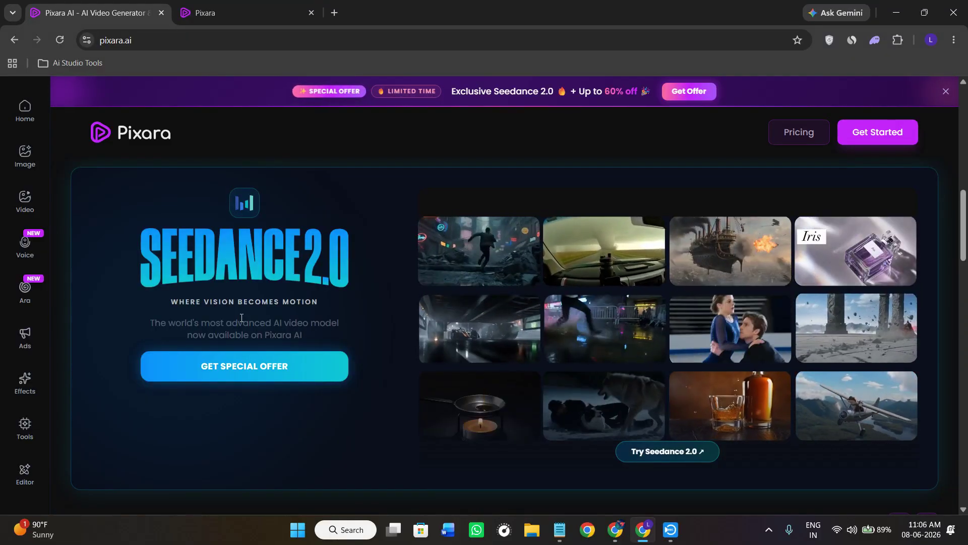
- Look through the Pixara homepage, including the Seedance 2.0, Top Choice, Product Ads and What's New sections
scroll(241, 318, "down", 6)
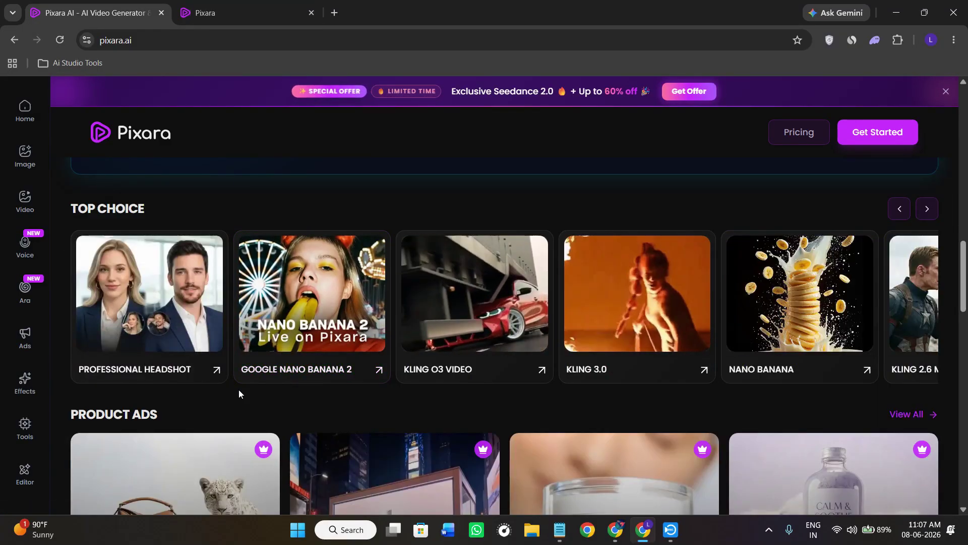
scroll(212, 409, "down", 5)
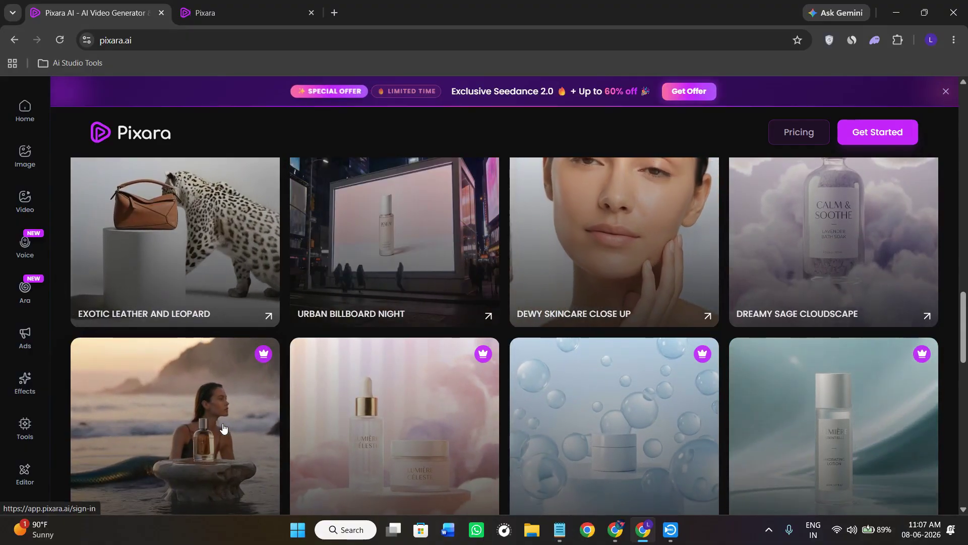
scroll(225, 428, "up", 5)
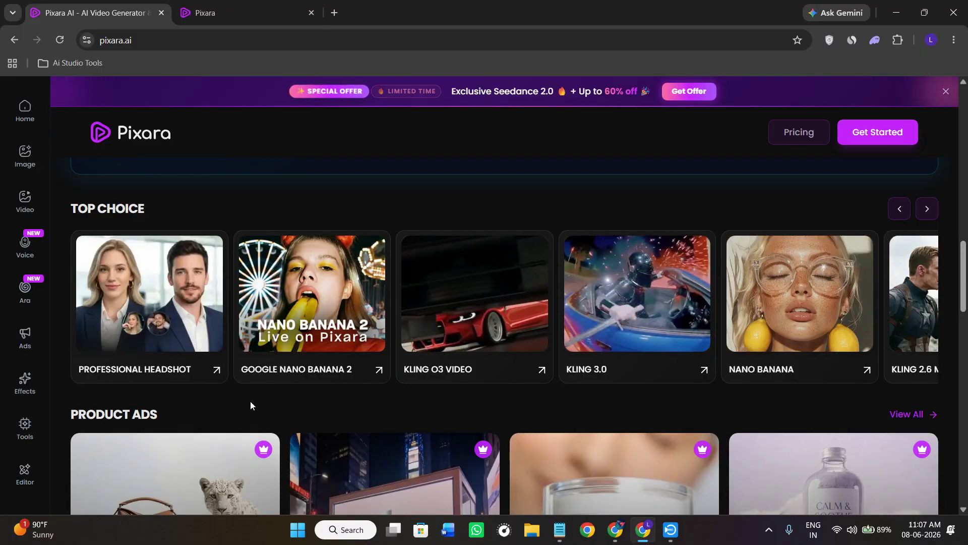
scroll(251, 405, "up", 15)
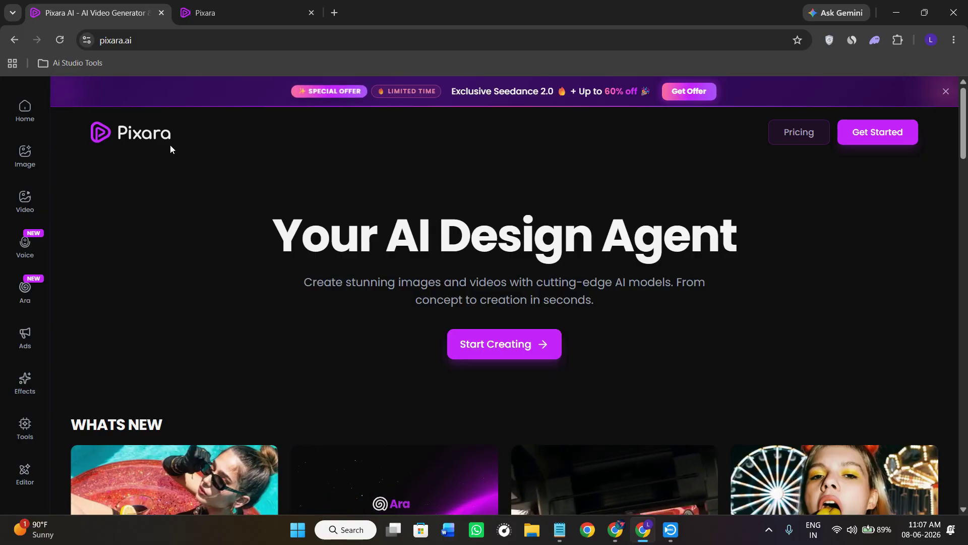
left_click(192, 42)
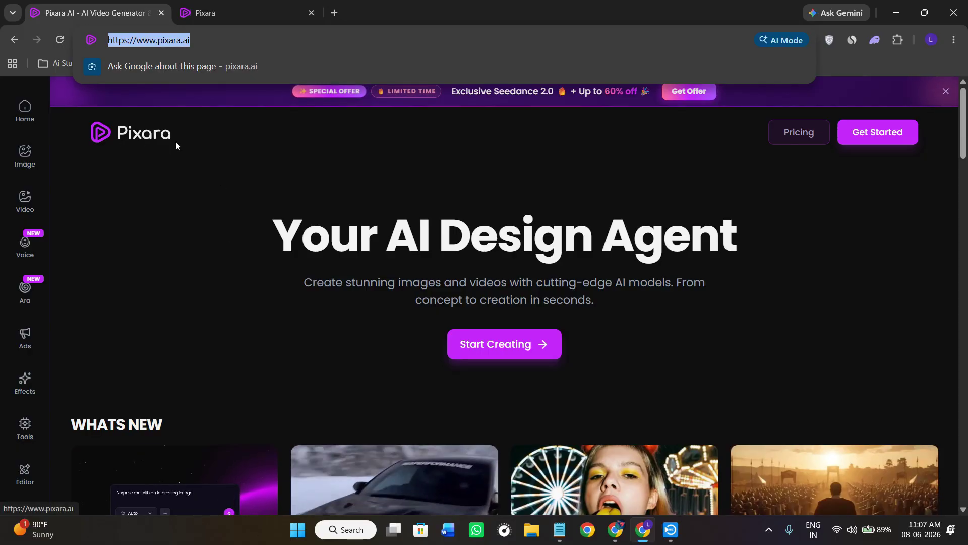
left_click(542, 194)
scroll(543, 227, "down", 6)
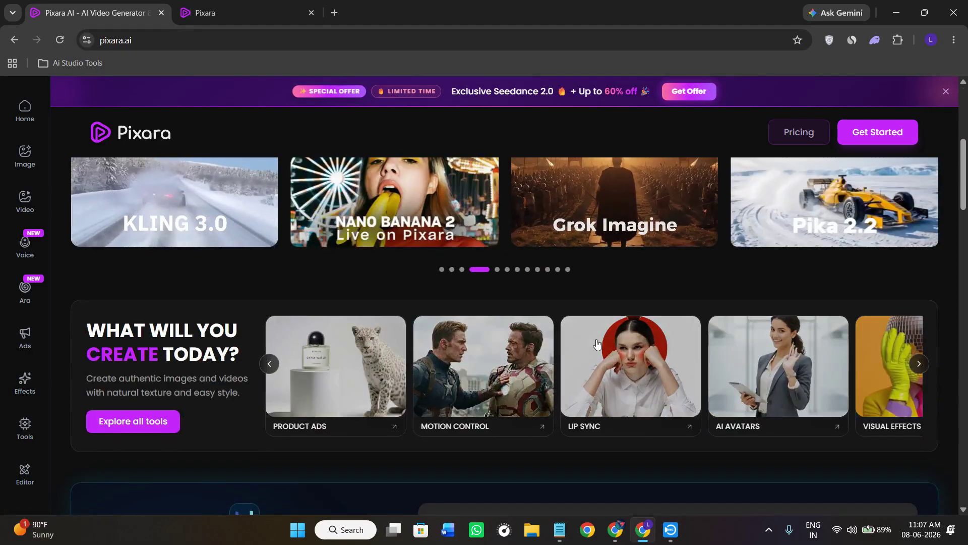
scroll(505, 268, "up", 4)
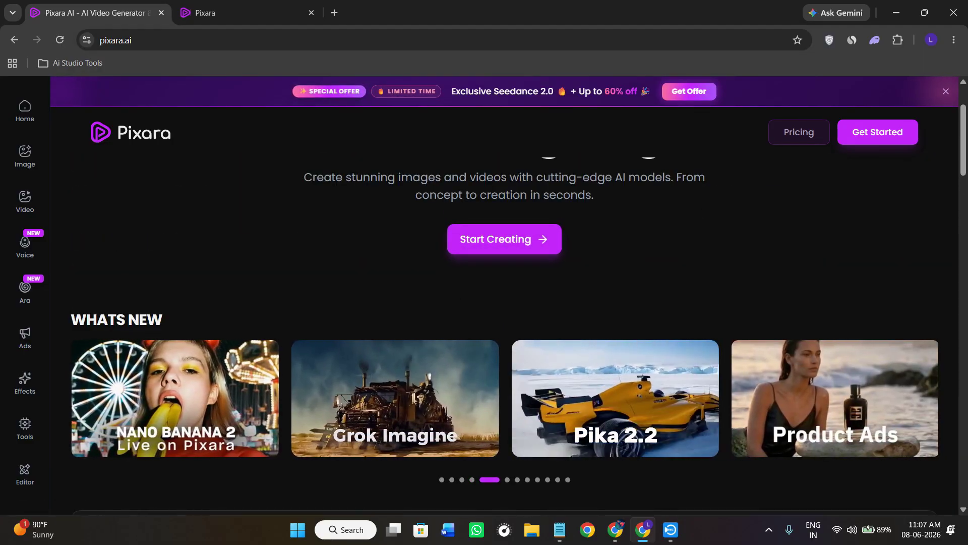
scroll(564, 315, "up", 2)
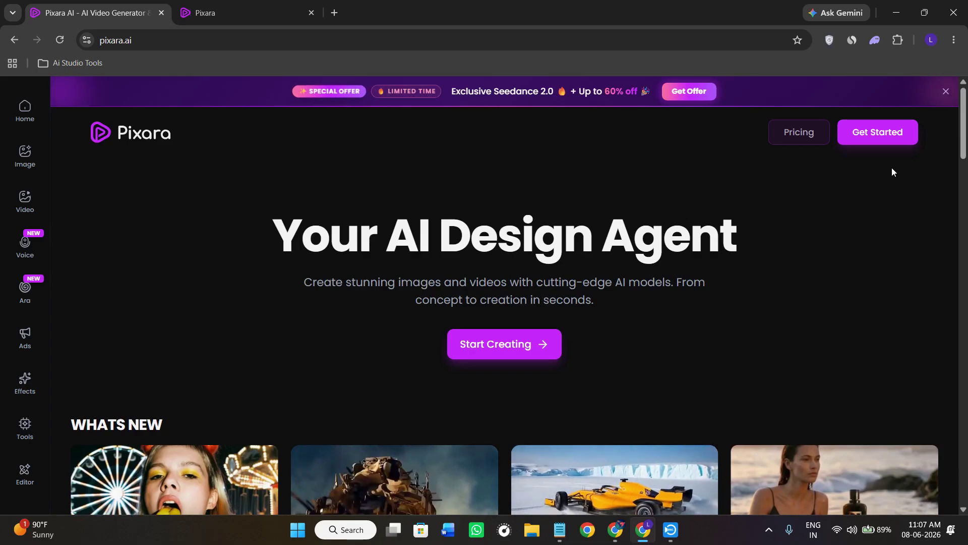
- Open the account login page from the homepage and view its sign-in options
left_click(874, 135)
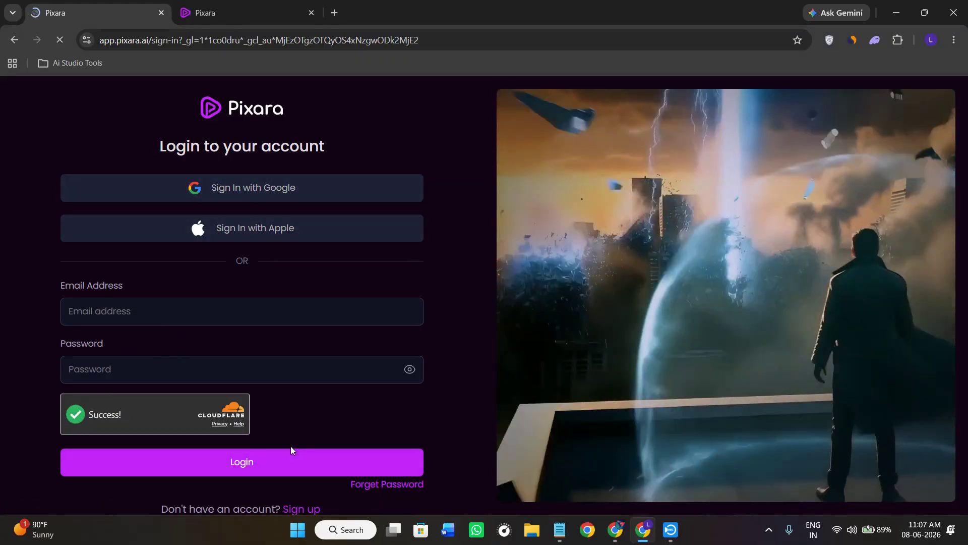
scroll(290, 446, "down", 1)
scroll(385, 423, "up", 1)
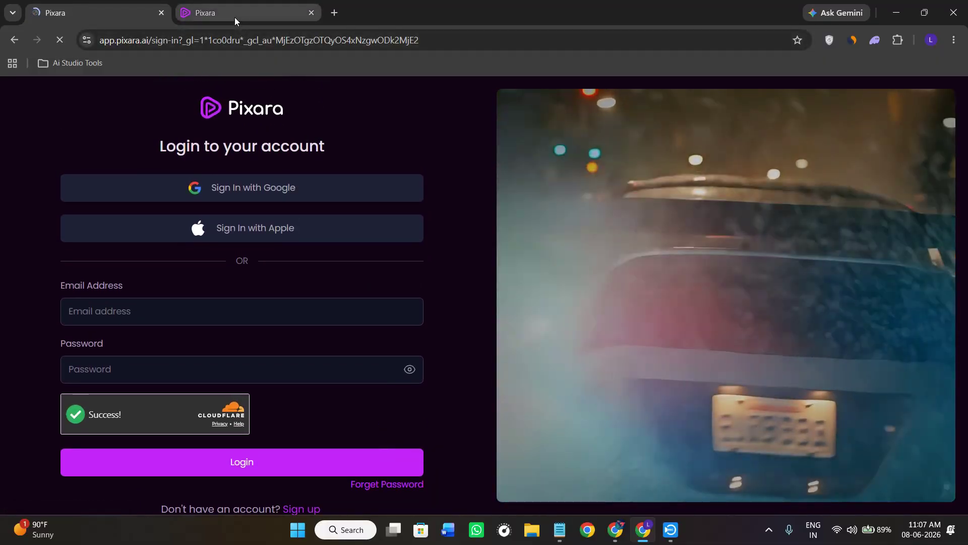
- Switch to the signed-in Pixara dashboard and look over its prompt area and featured tools
left_click(235, 17)
scroll(590, 222, "down", 2)
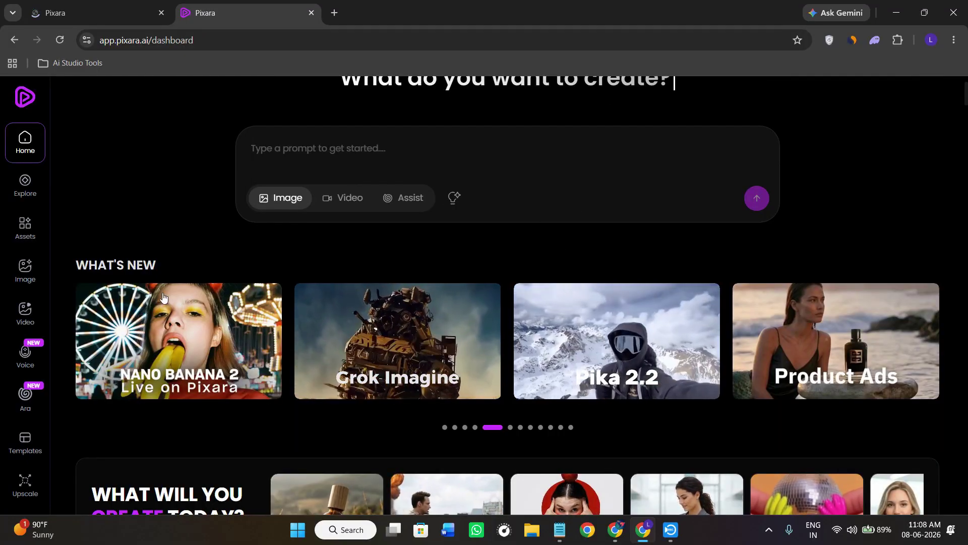
scroll(628, 328, "down", 4)
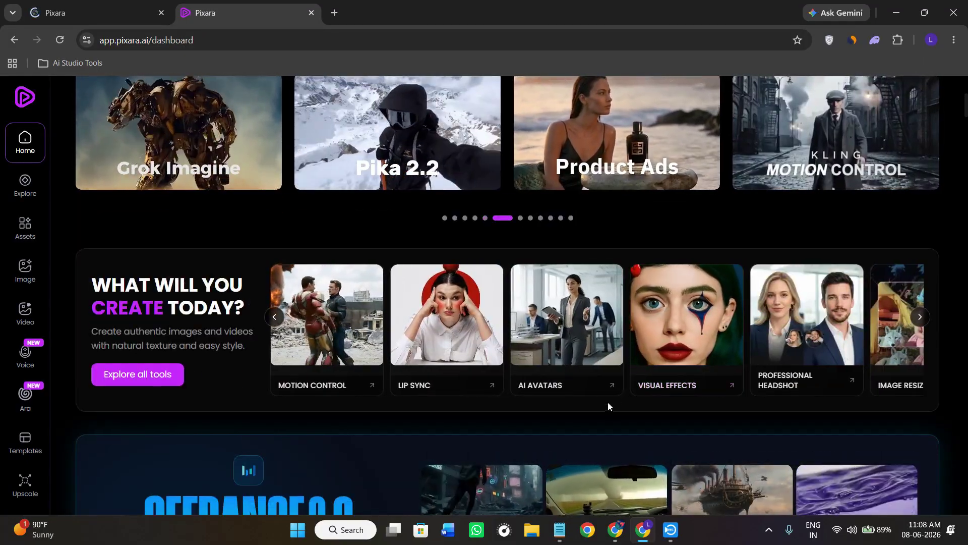
scroll(607, 402, "up", 6)
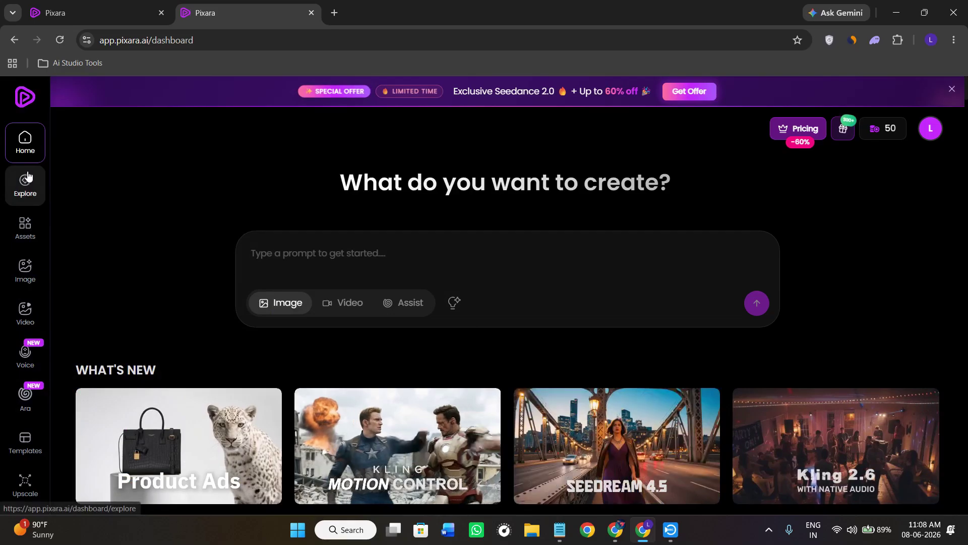
- Review the AI Image Studio features and models, and open the Create Image tool
mouse_move(25, 256)
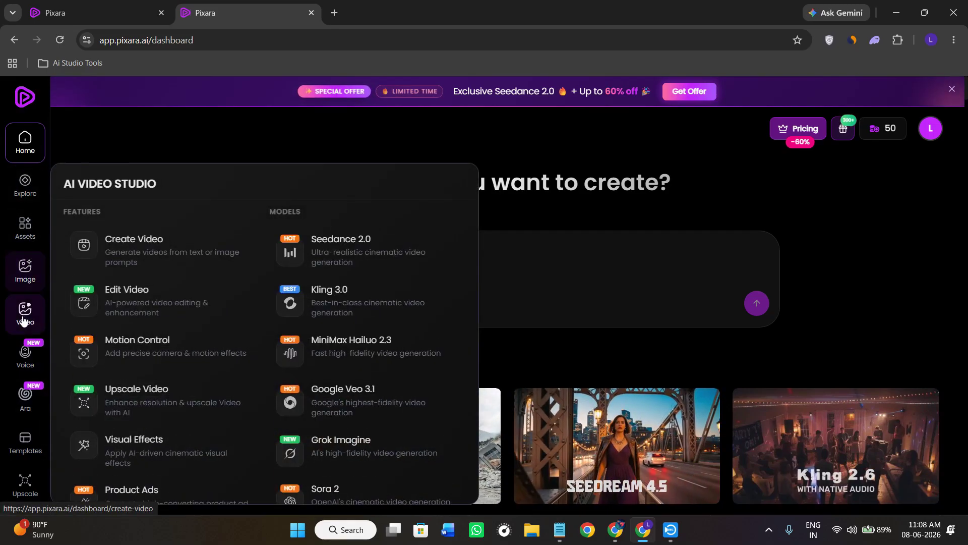
mouse_move(28, 383)
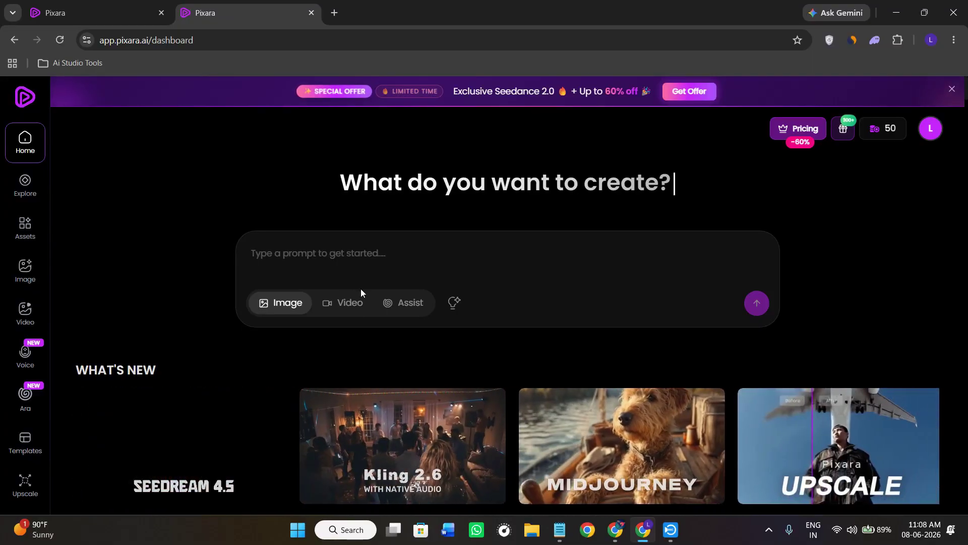
mouse_move(23, 272)
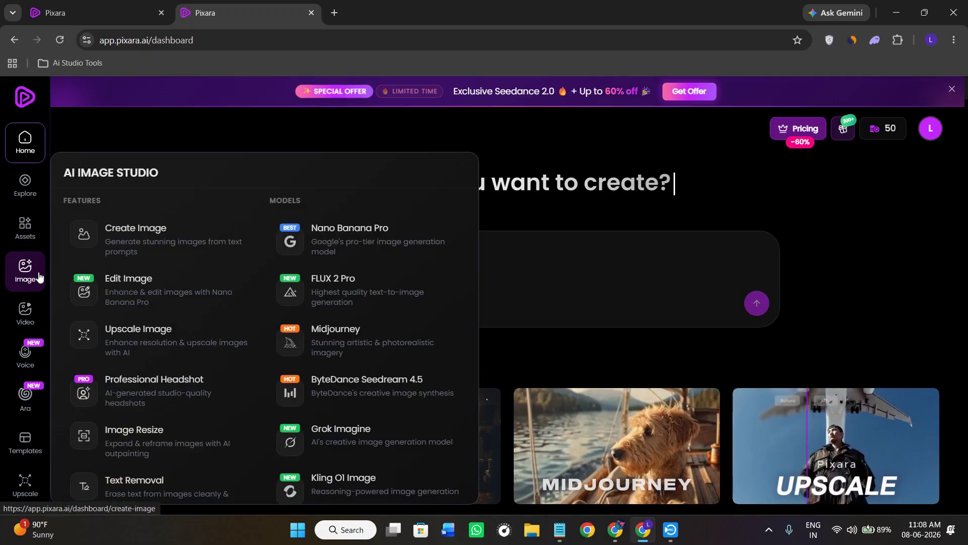
left_click(11, 270)
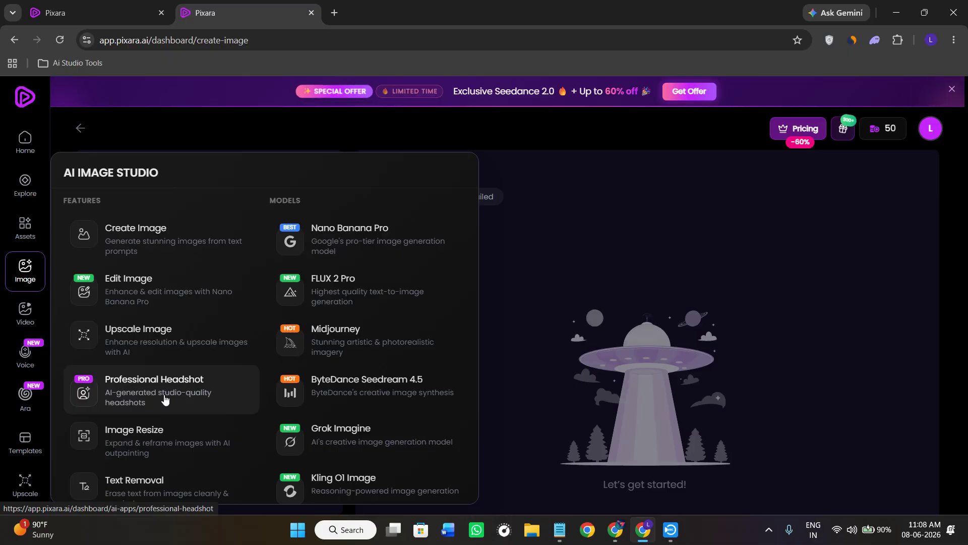
scroll(204, 401, "down", 2)
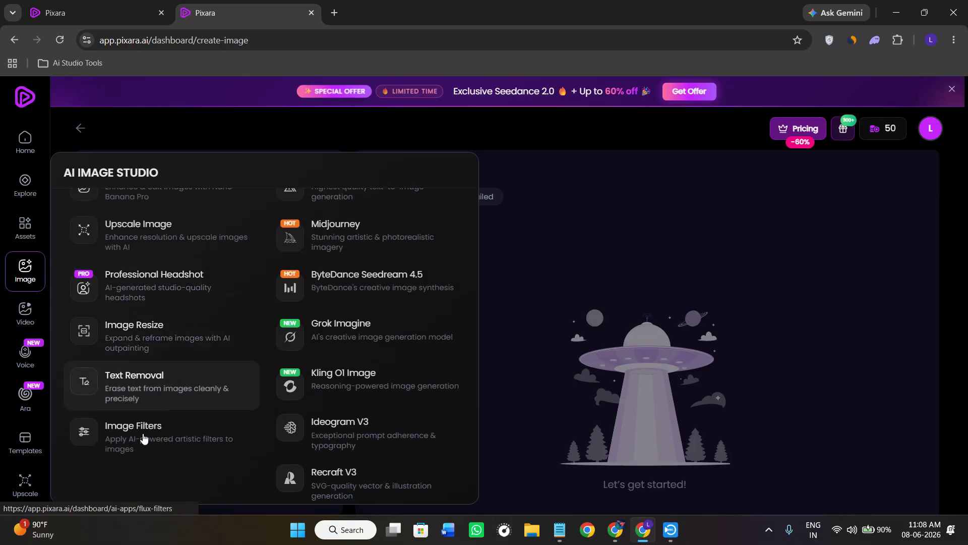
scroll(188, 373, "up", 2)
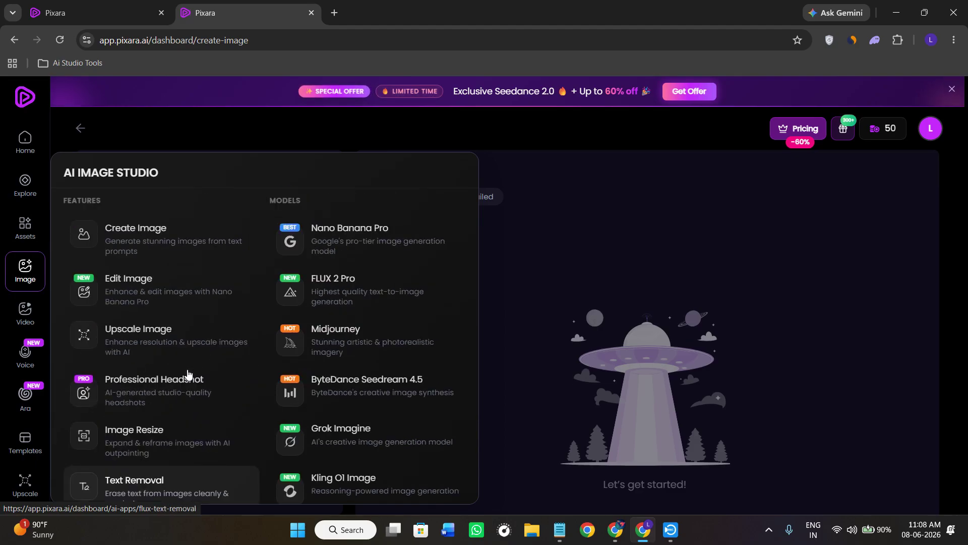
left_click(140, 244)
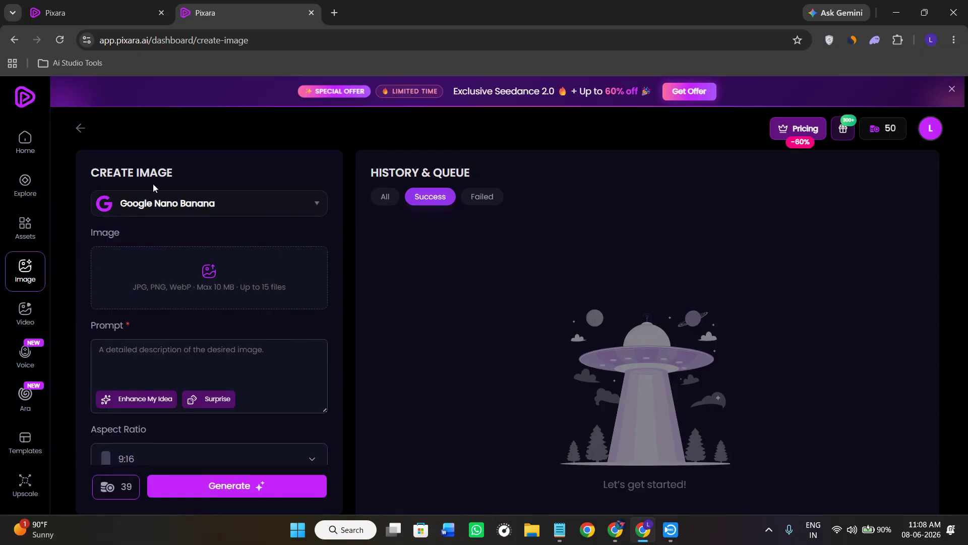
- Look through the image generation models available for Create Image, keeping Google Nano Banana selected
left_click(222, 212)
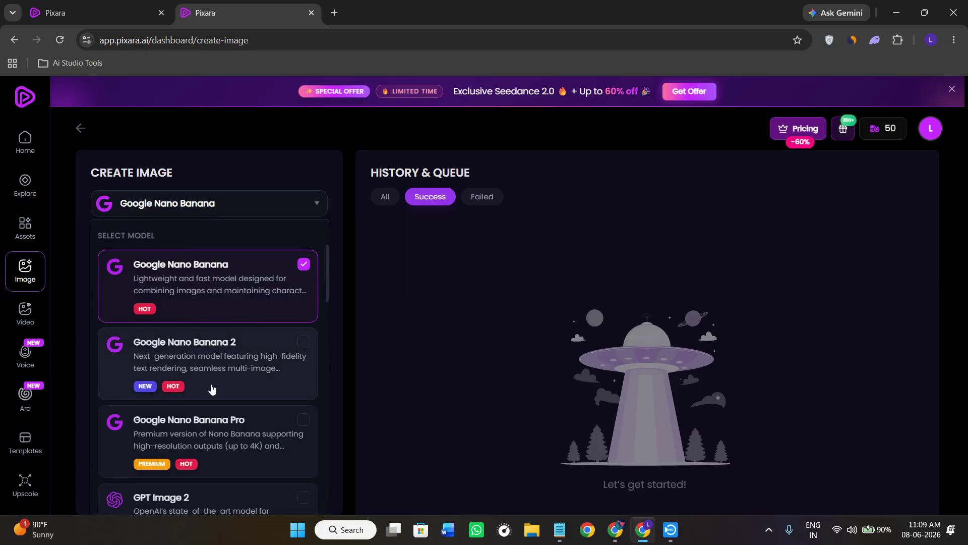
scroll(211, 388, "down", 4)
scroll(281, 389, "up", 4)
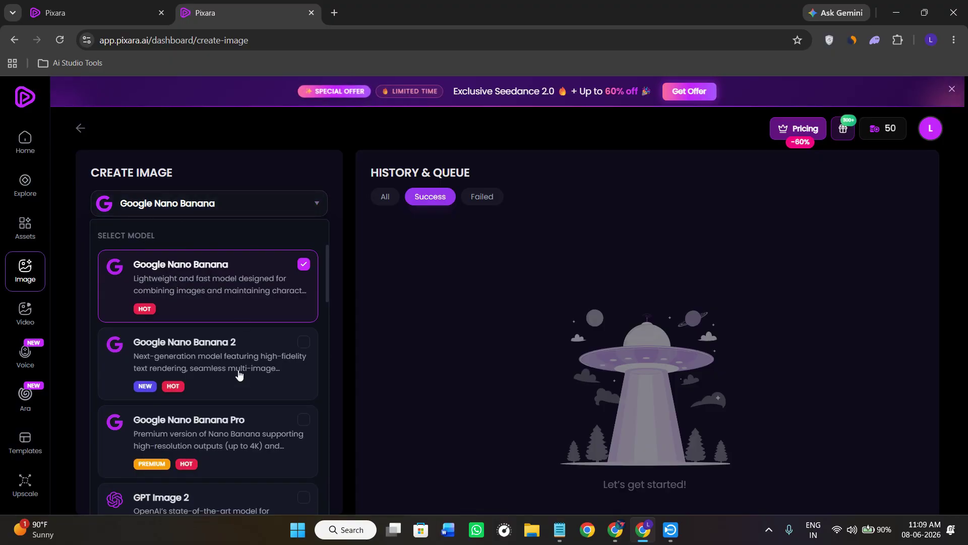
scroll(209, 423, "down", 9)
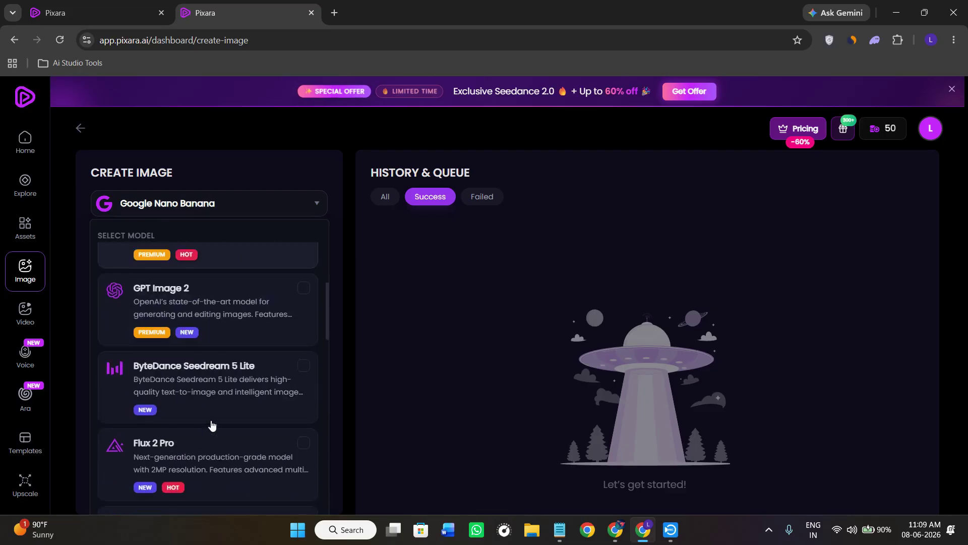
scroll(204, 430, "down", 4)
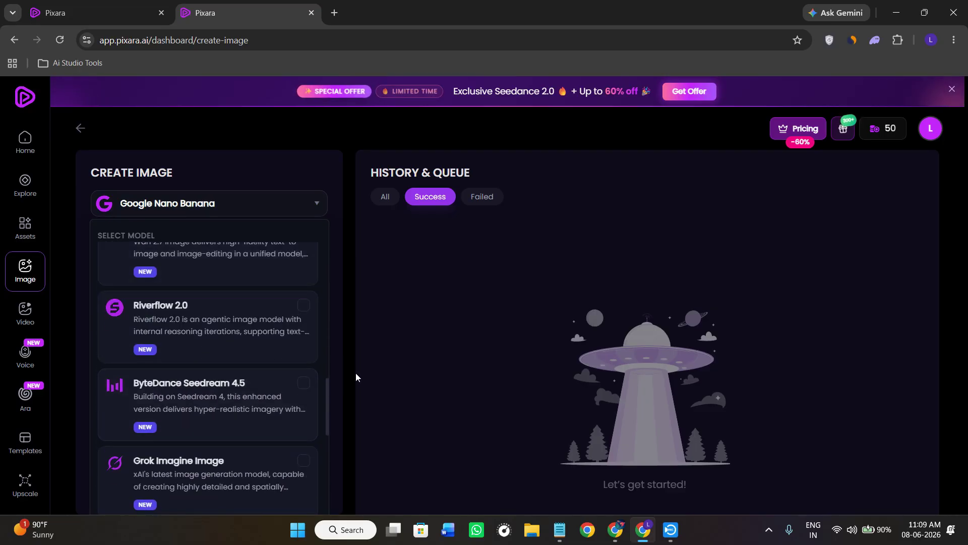
left_click(357, 372)
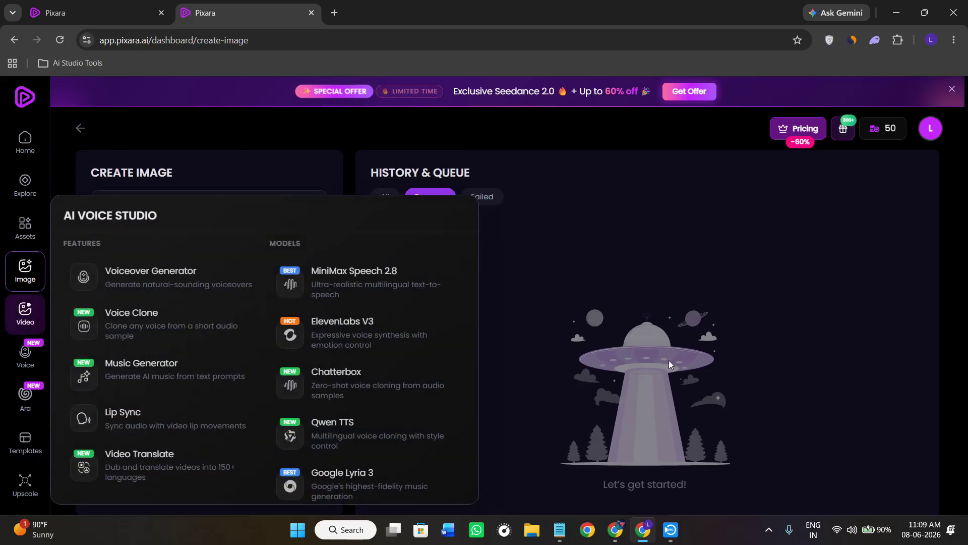
- Enter the image prompt "Luxury skincare bottle on a marble countertop, premium beauty advertisement, soft studio lighting, realistic reflections, ultra detailed product photography."
scroll(212, 272, "down", 2)
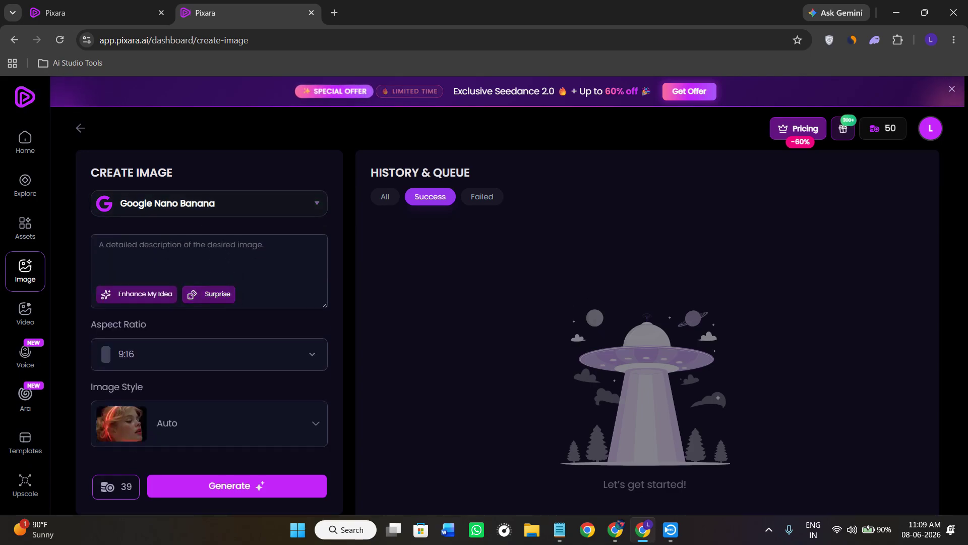
key("alt+Tab")
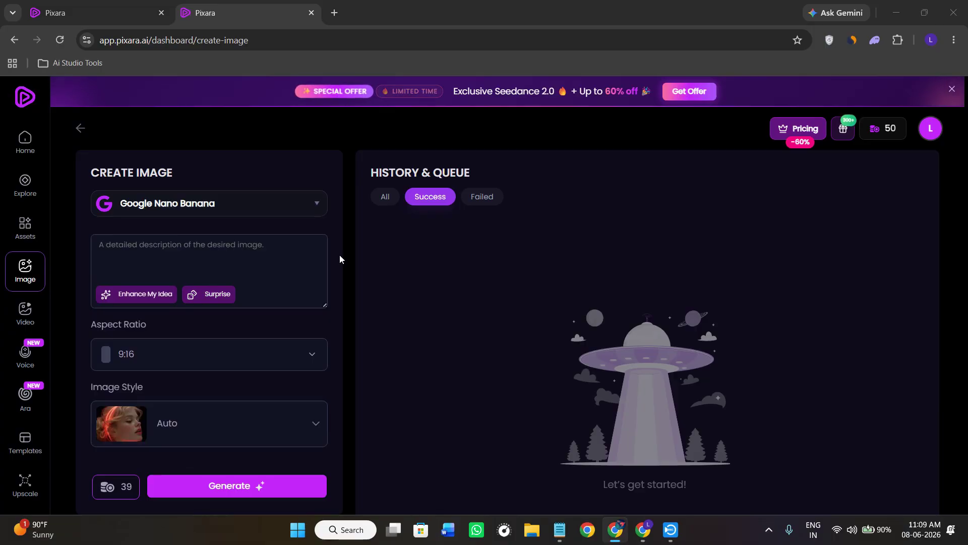
left_click(196, 254)
type("\"Luxury skincare bottle on a marble countertop, premium beauty advertisement, soft studio lighting, realistic reflections, ultra detailed product photography.\"")
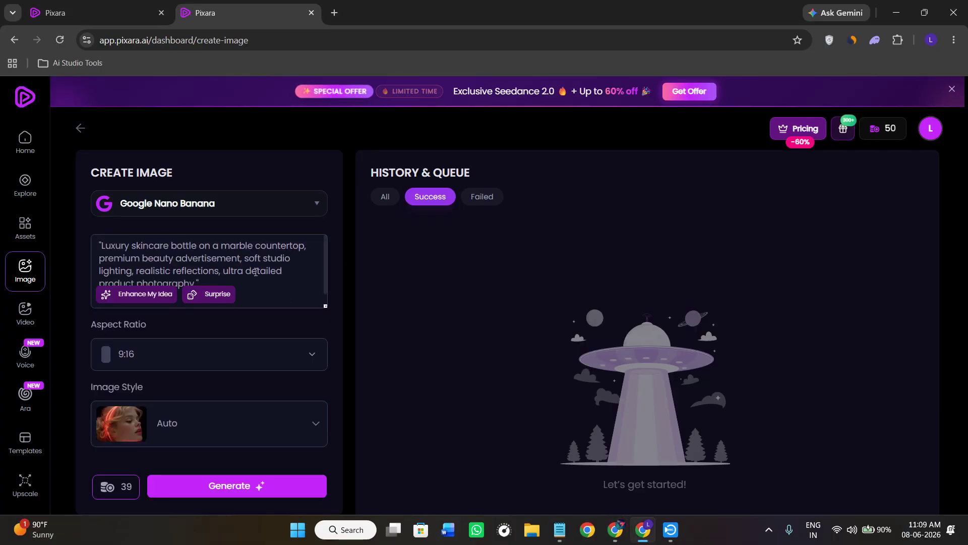
scroll(235, 325, "up", 2)
scroll(172, 369, "down", 3)
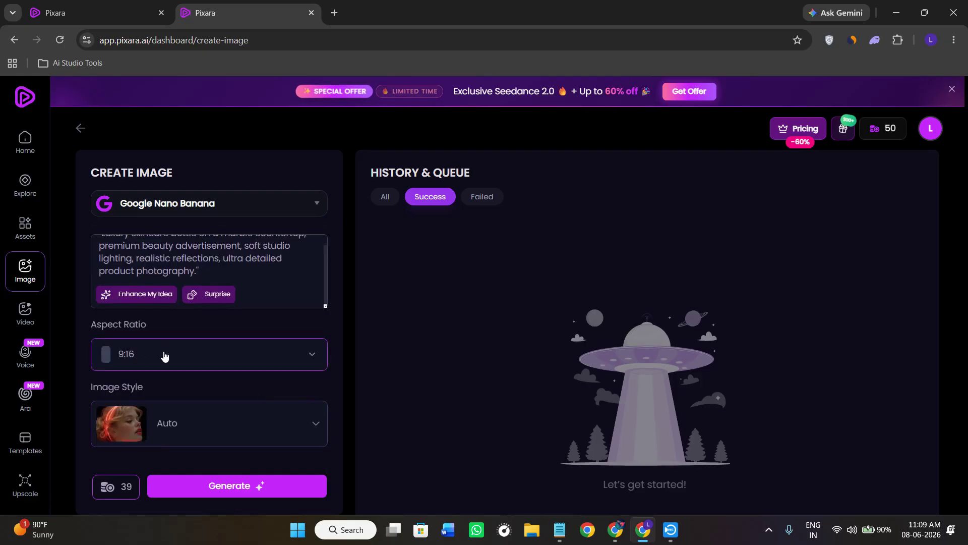
- Set the aspect ratio of the image to 16:9
left_click(165, 356)
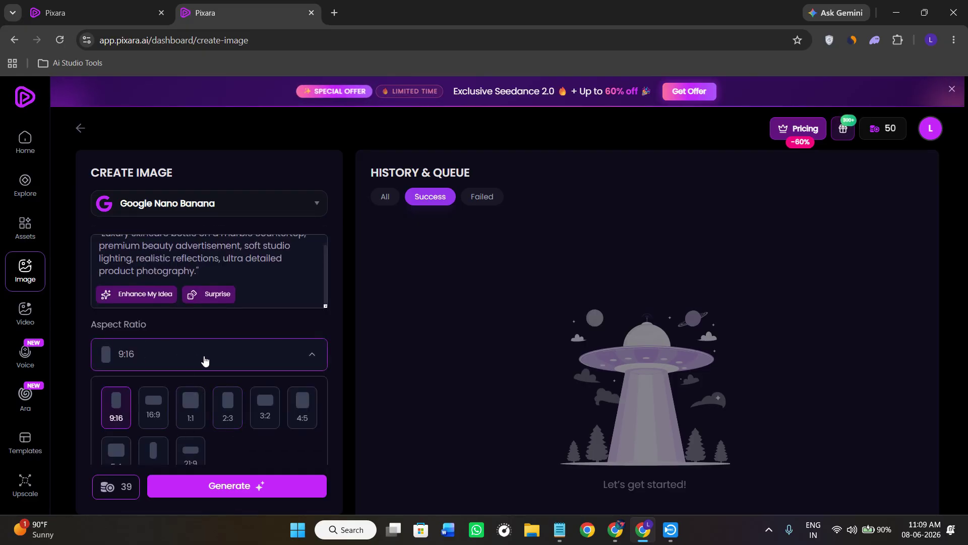
scroll(240, 373, "down", 2)
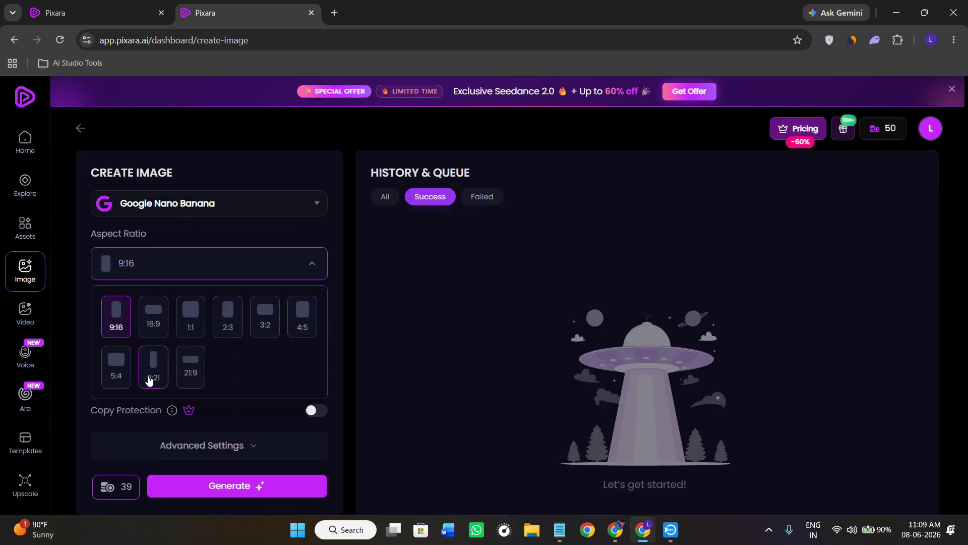
left_click(154, 328)
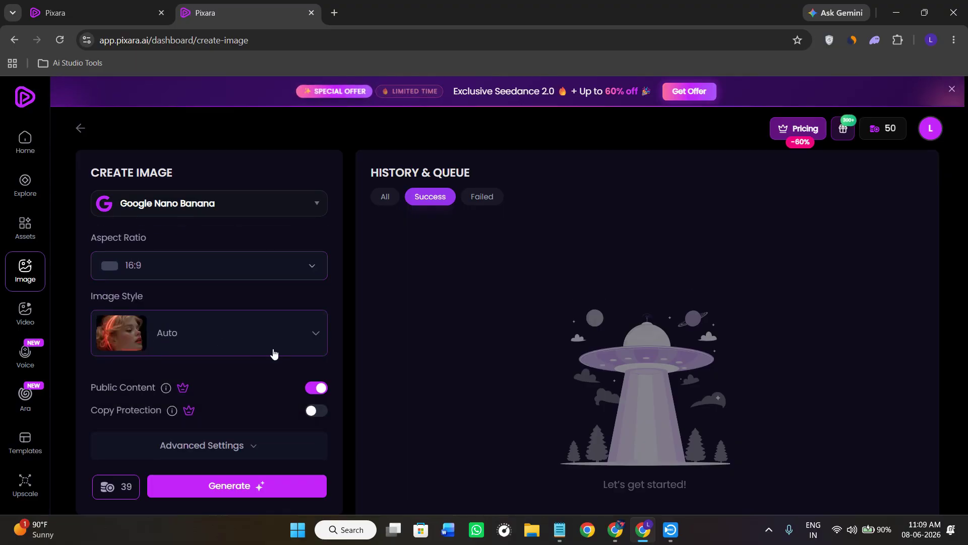
- Look through the available image styles and set the image style to Photographic
left_click(177, 340)
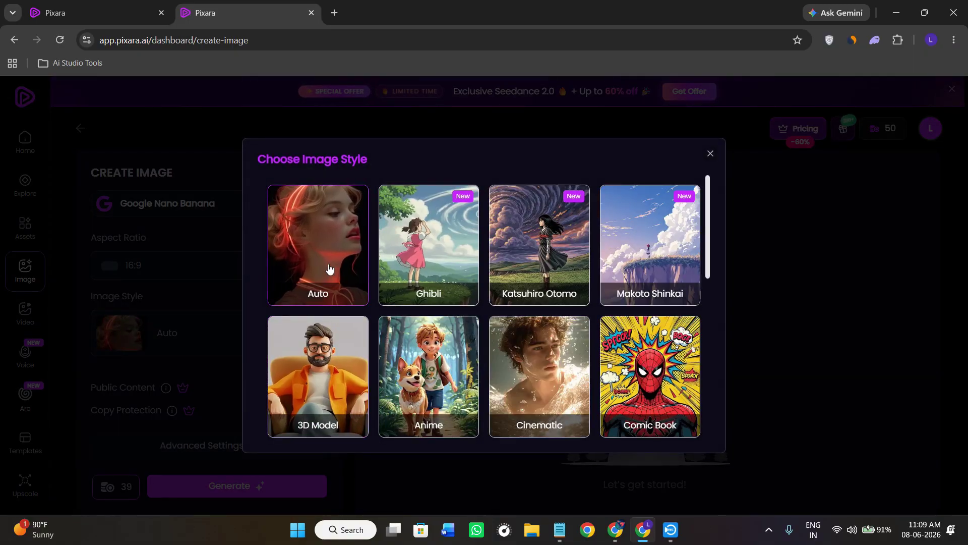
scroll(413, 319, "down", 3)
scroll(413, 320, "up", 3)
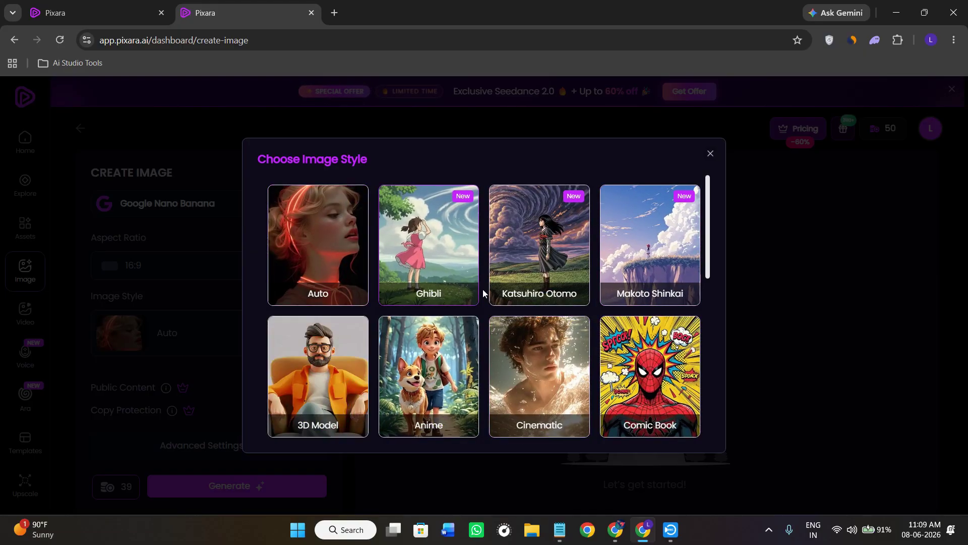
scroll(613, 358, "down", 4)
scroll(613, 358, "down", 3)
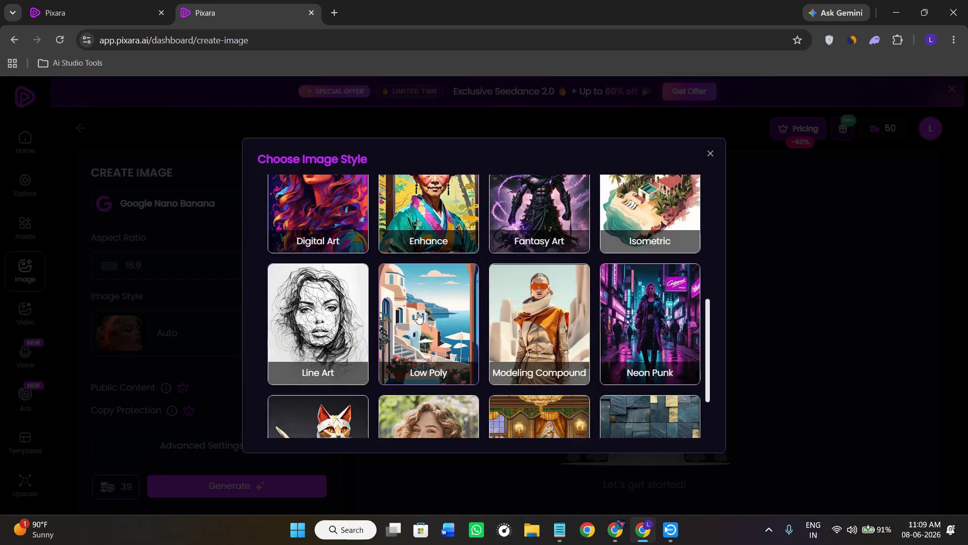
scroll(437, 296, "up", 7)
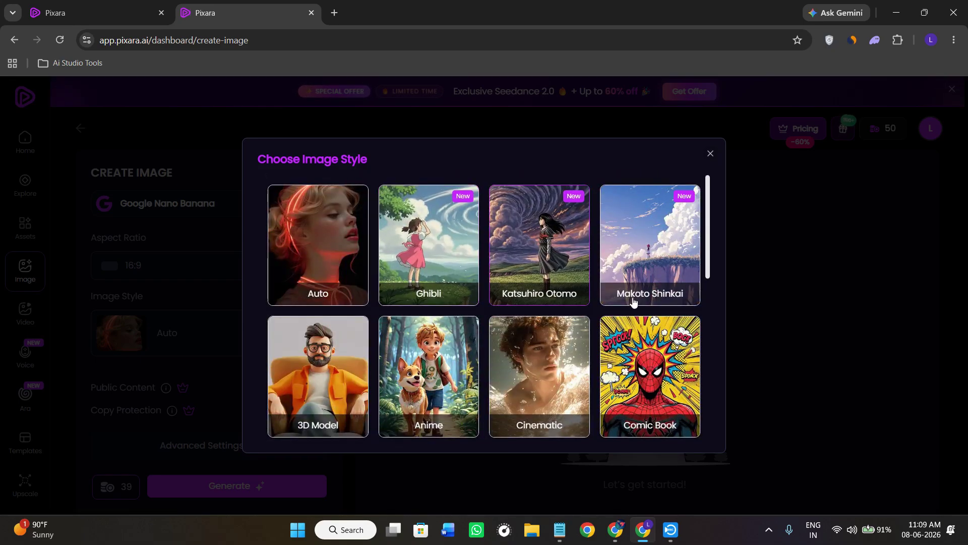
scroll(619, 338, "down", 3)
scroll(619, 338, "down", 3)
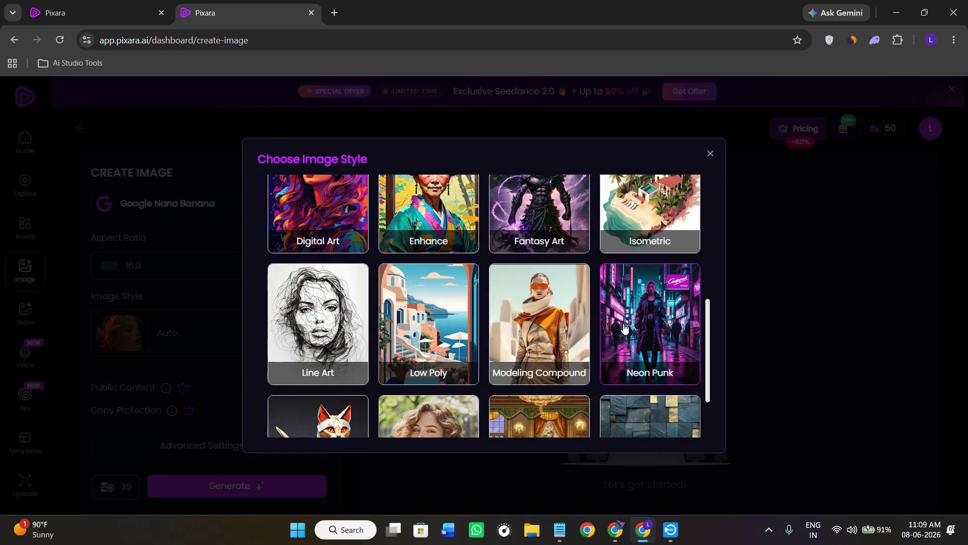
scroll(392, 361, "down", 3)
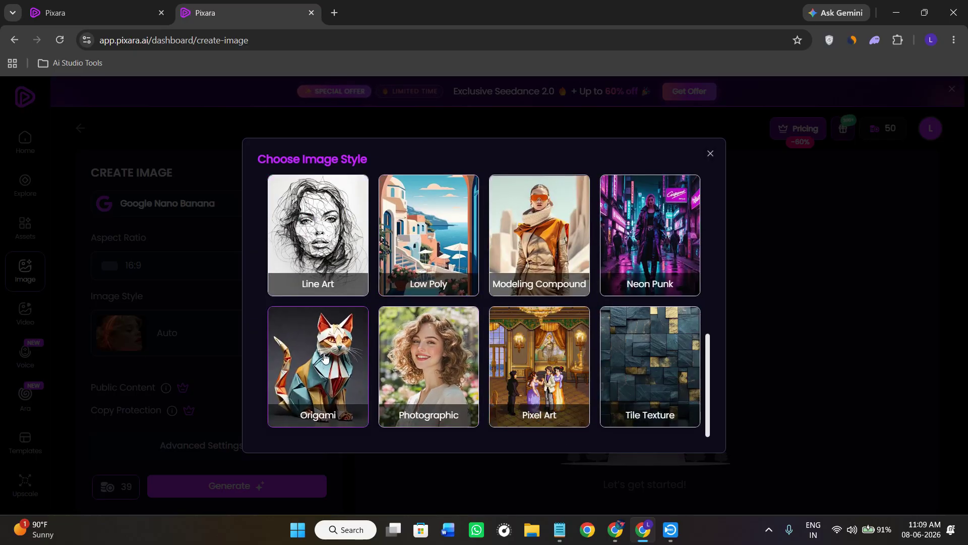
left_click(424, 365)
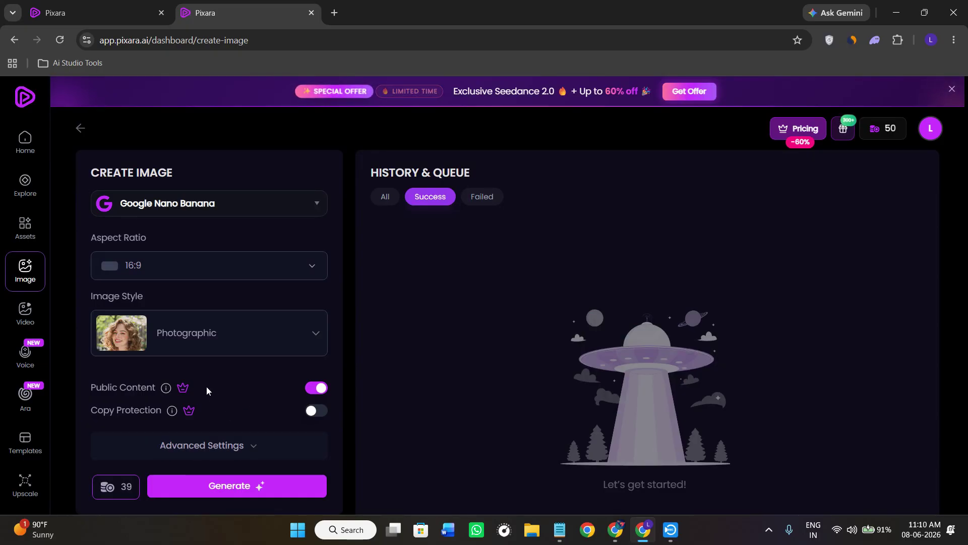
- Generate the skincare bottle image with the current settings and download the result
scroll(222, 353, "down", 3)
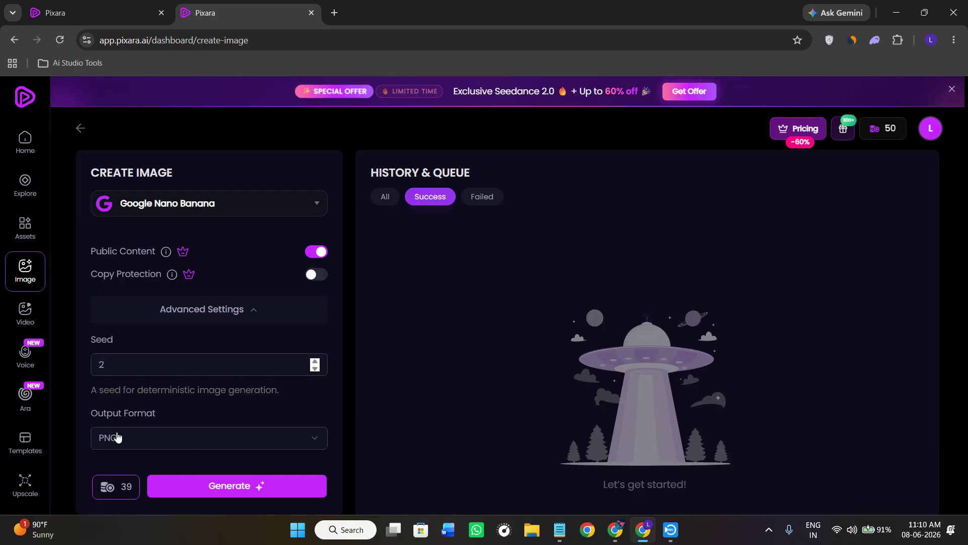
scroll(203, 419, "up", 10)
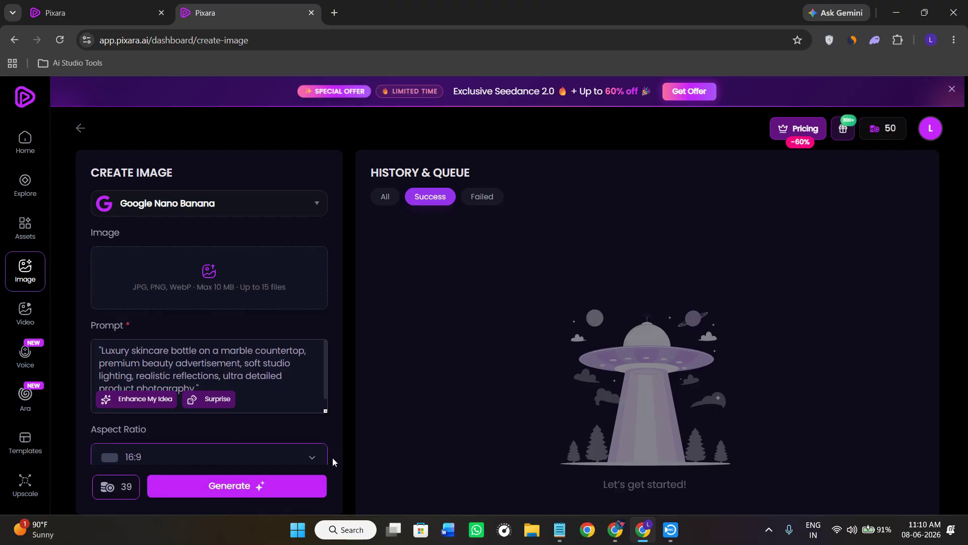
left_click(253, 485)
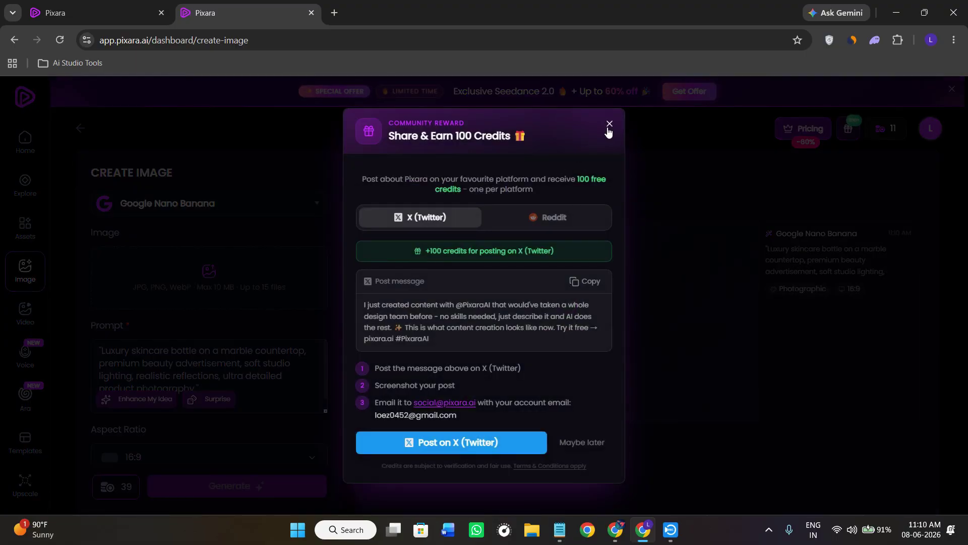
left_click(609, 129)
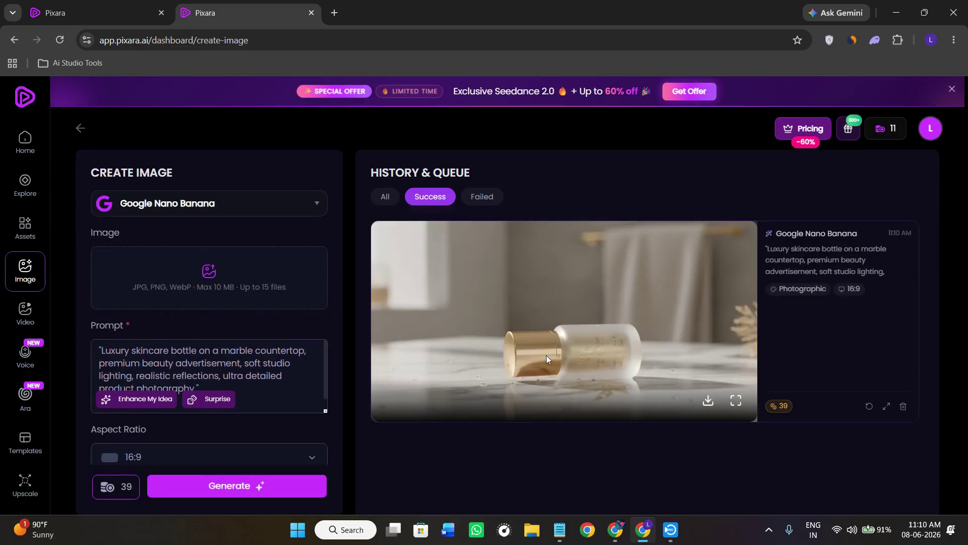
left_click(706, 406)
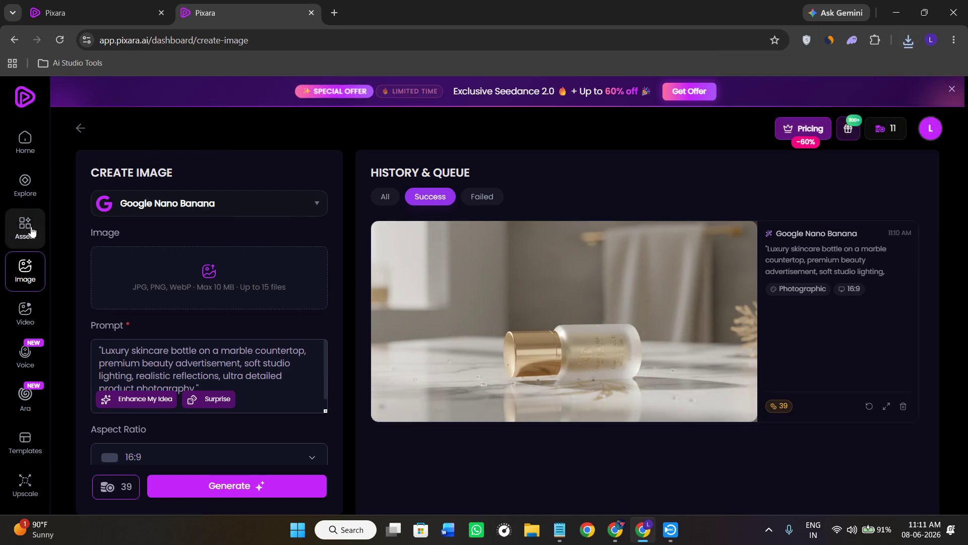
- Browse the trending creations in the Pixara Community and view the details of the animated kitchen video
left_click(42, 200)
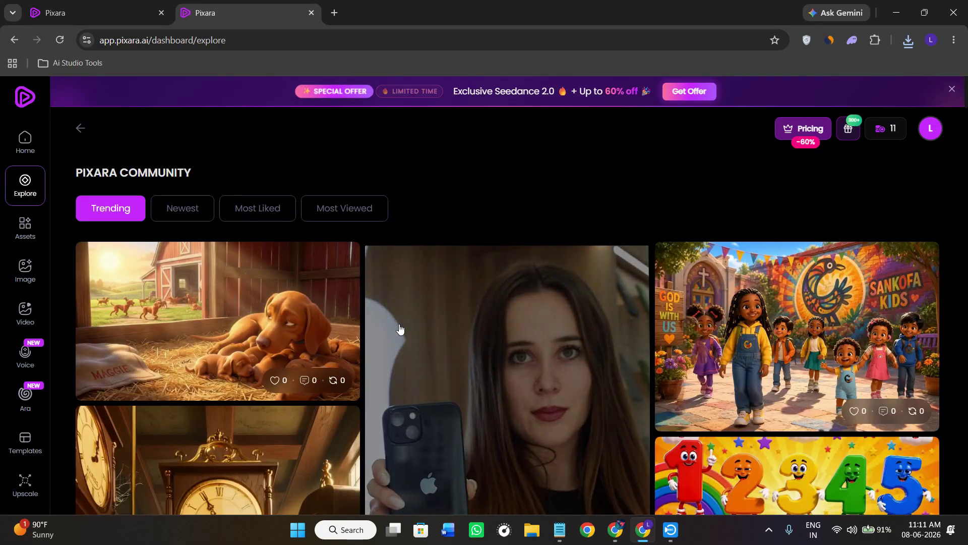
scroll(403, 331, "down", 4)
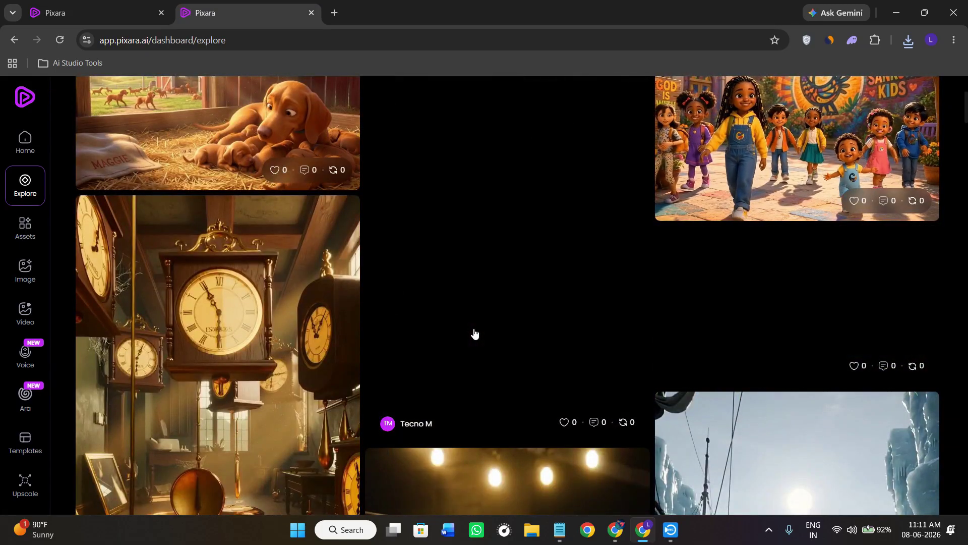
scroll(469, 353, "down", 6)
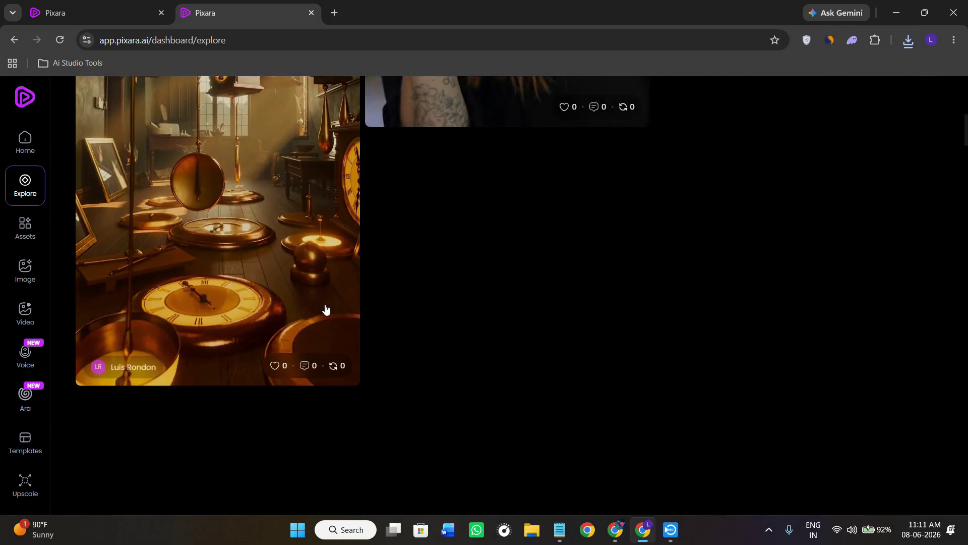
scroll(325, 309, "down", 4)
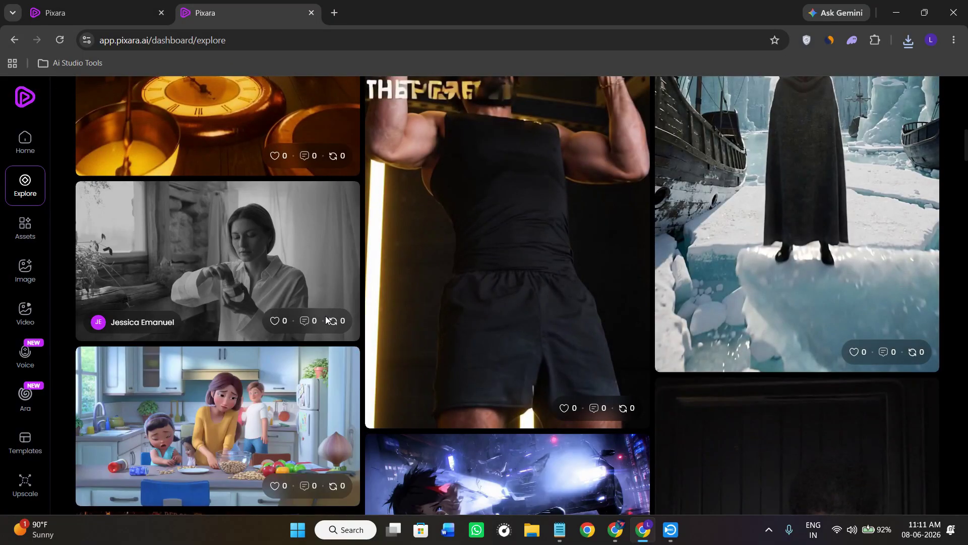
scroll(189, 328, "down", 2)
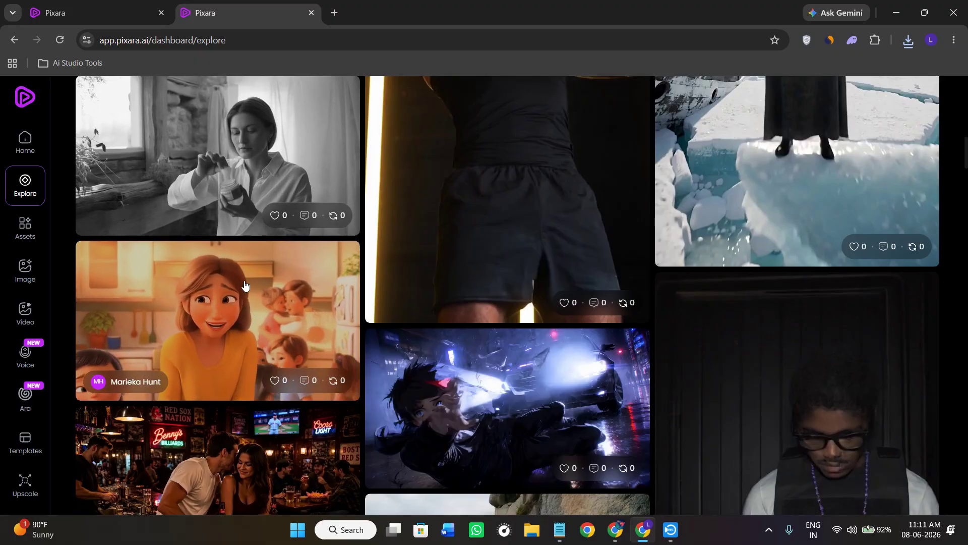
left_click(218, 305)
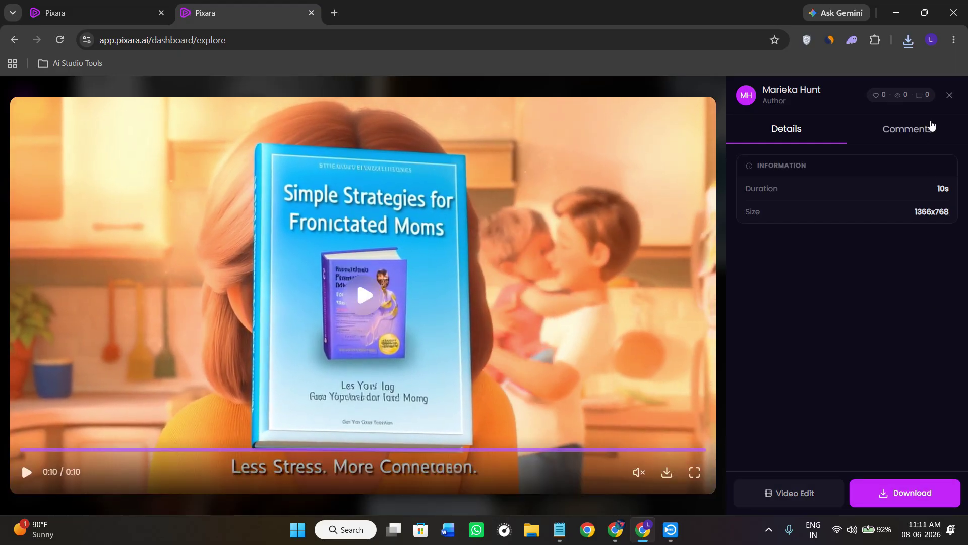
key("Escape")
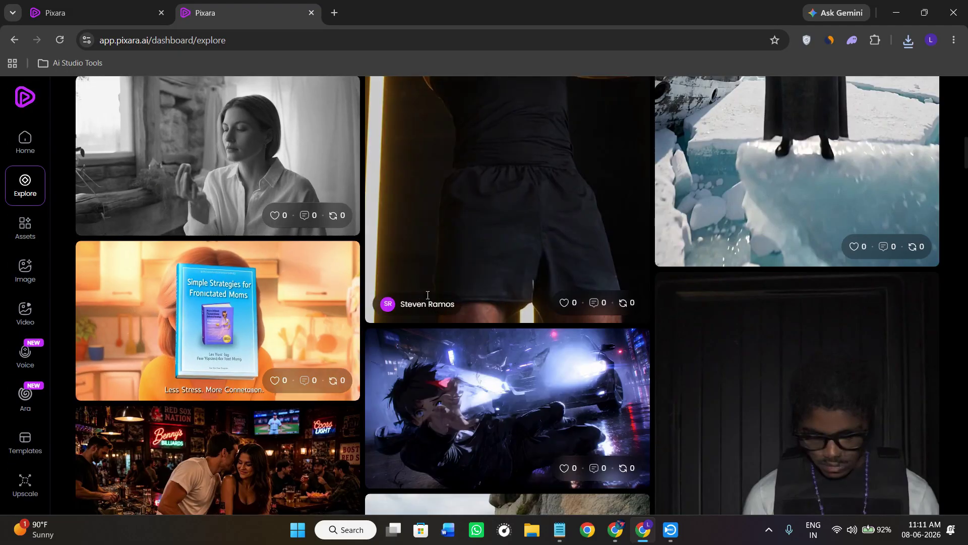
scroll(473, 366, "down", 6)
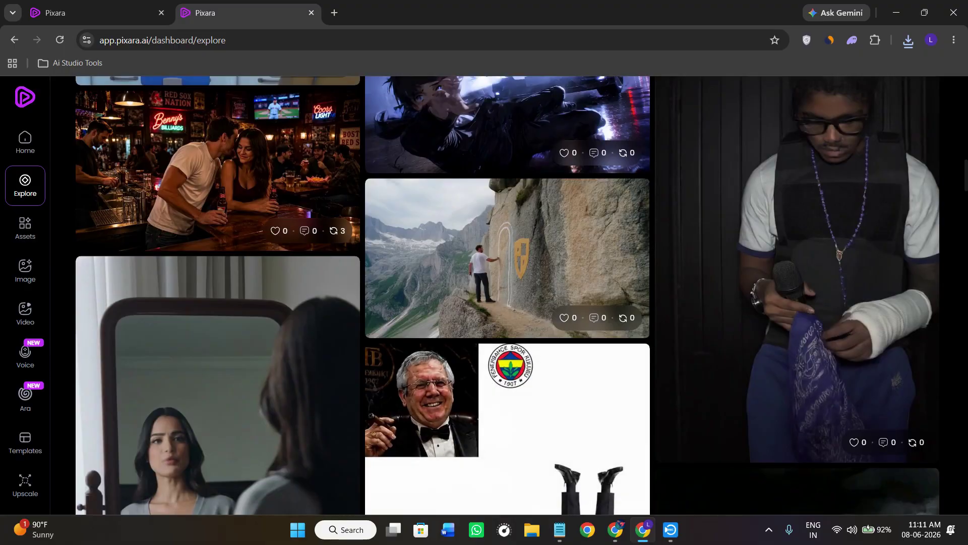
scroll(131, 187, "down", 4)
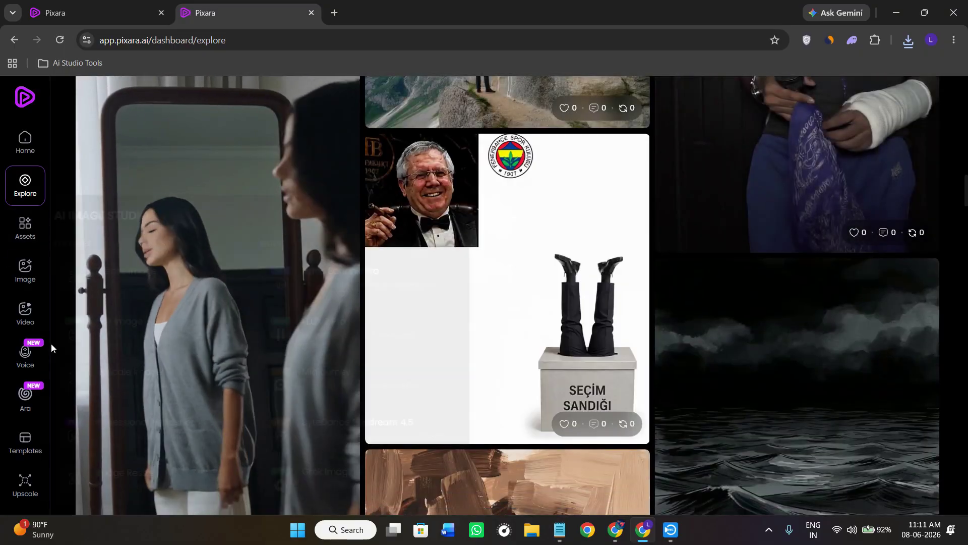
- Open My Assets and view the generated skincare bottle image stored there
left_click(26, 232)
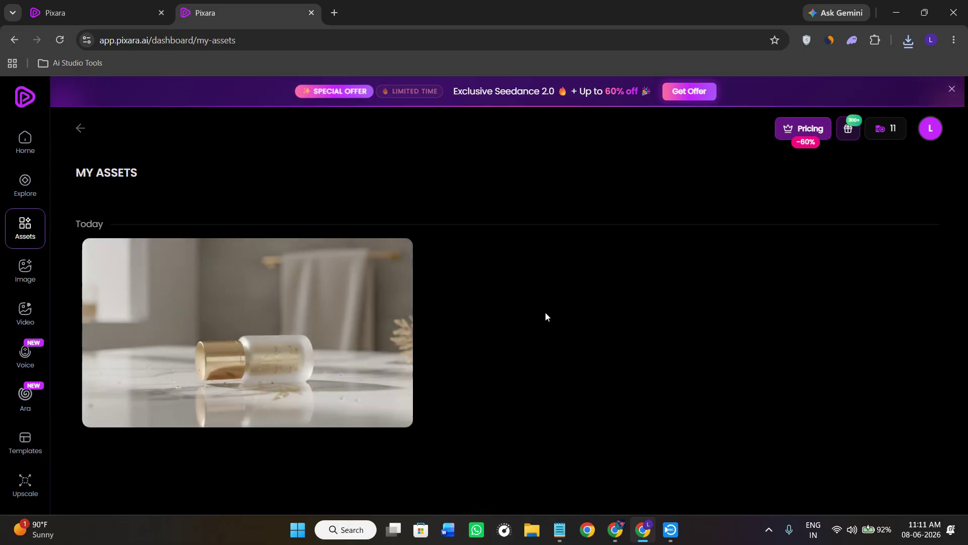
mouse_move(407, 269)
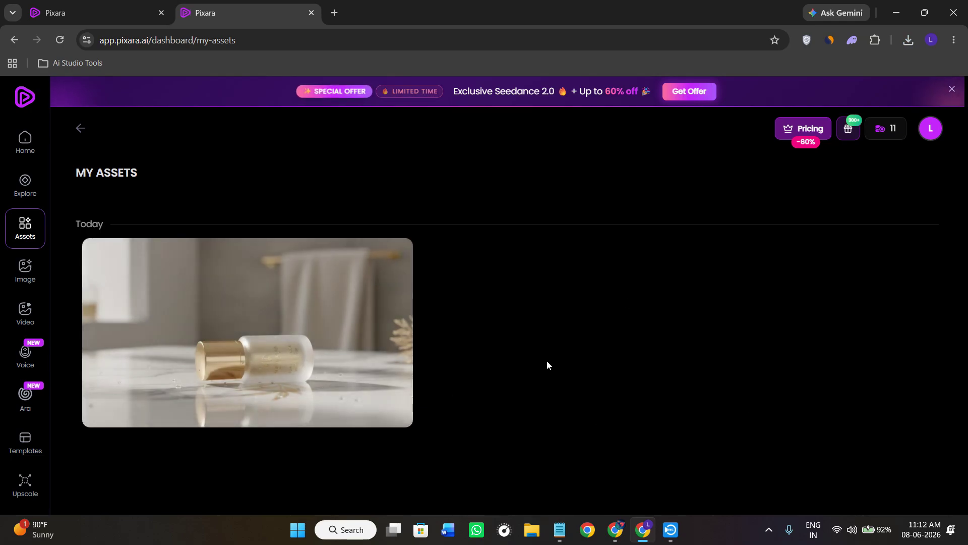
mouse_move(214, 296)
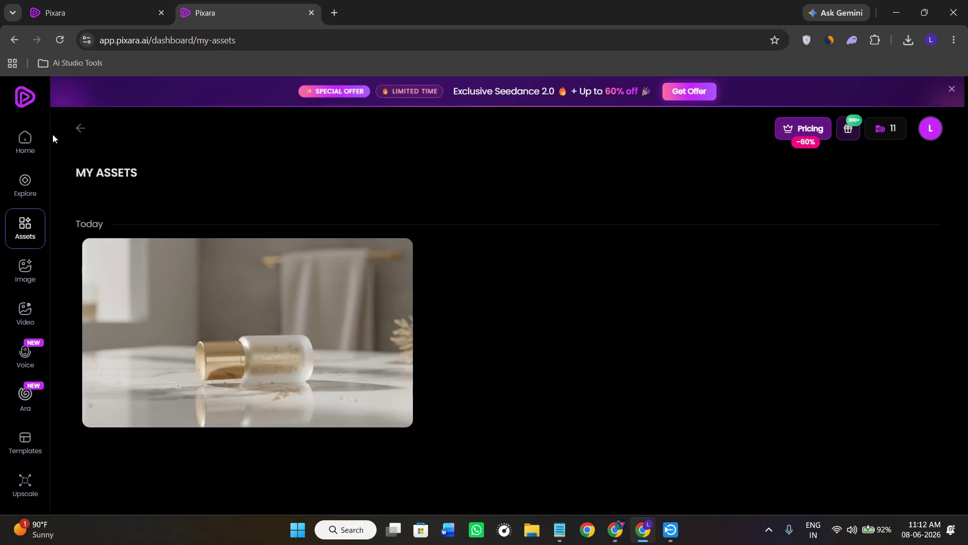
- Review the AI Video Studio features and models, and open the Create Video tool
left_click(25, 312)
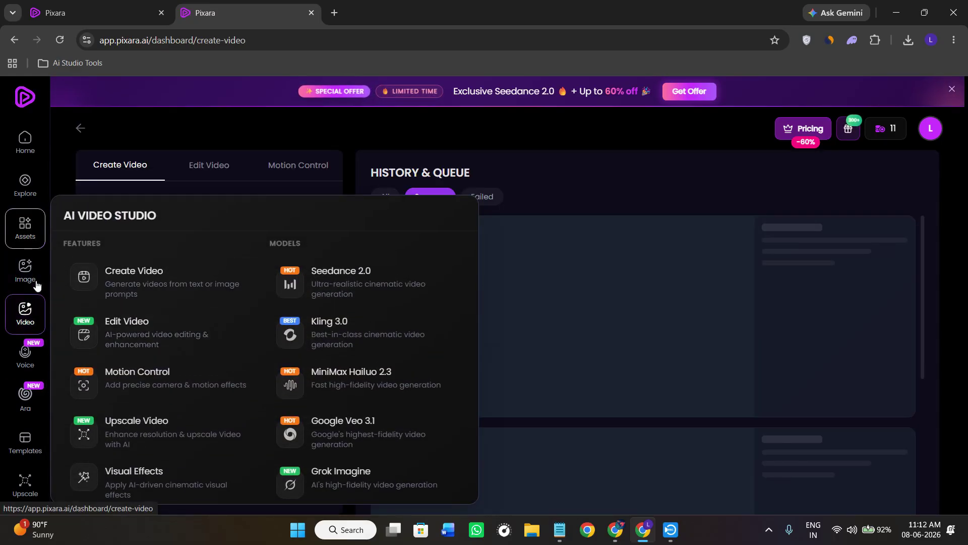
mouse_move(36, 286)
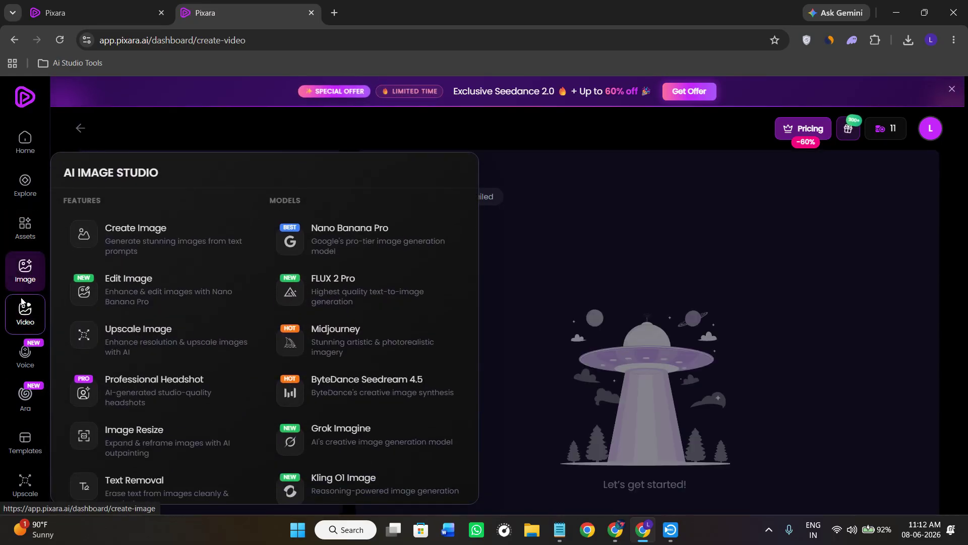
mouse_move(25, 325)
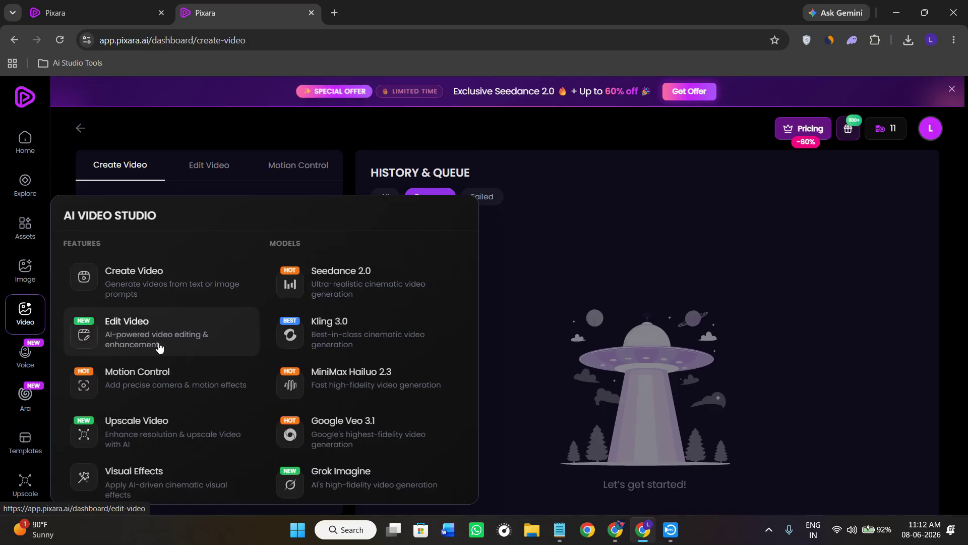
scroll(225, 398, "down", 2)
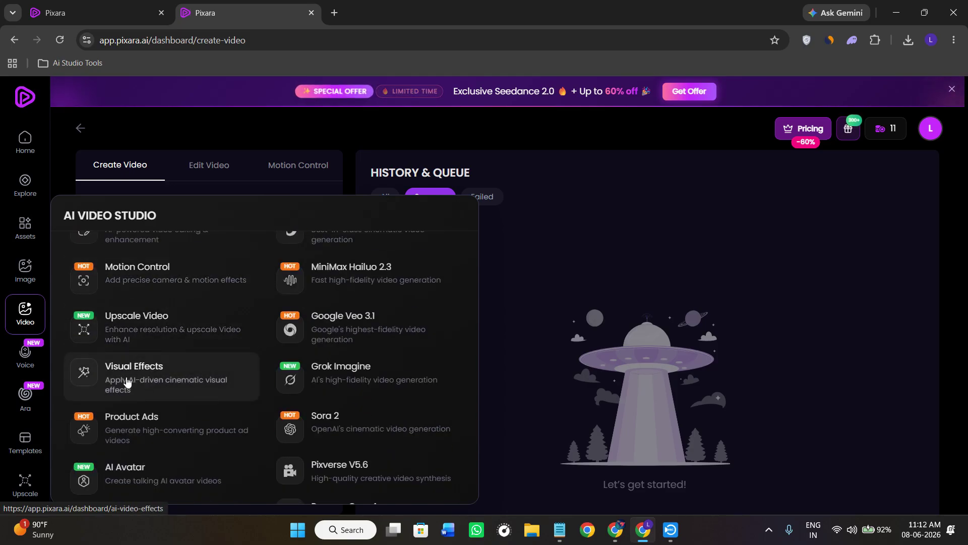
scroll(149, 428, "down", 2)
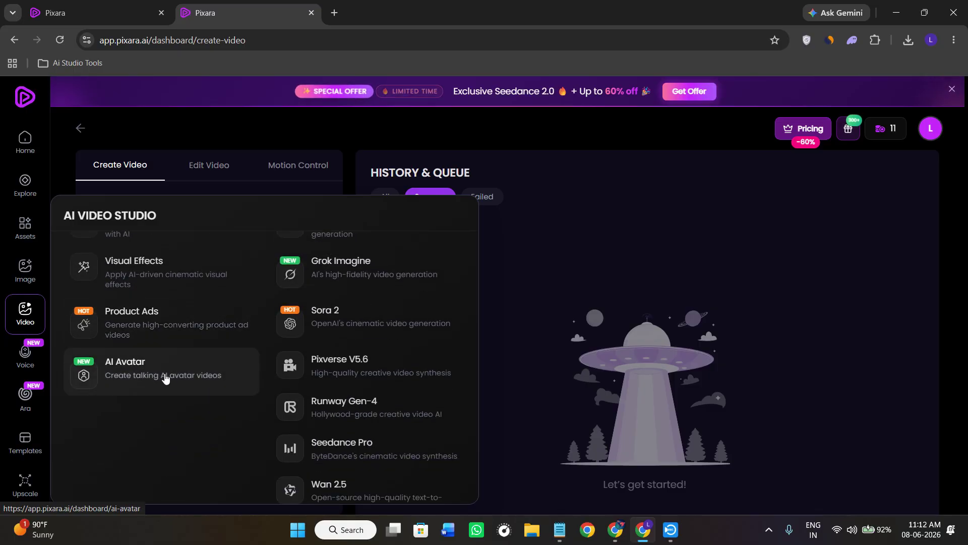
scroll(165, 378, "up", 4)
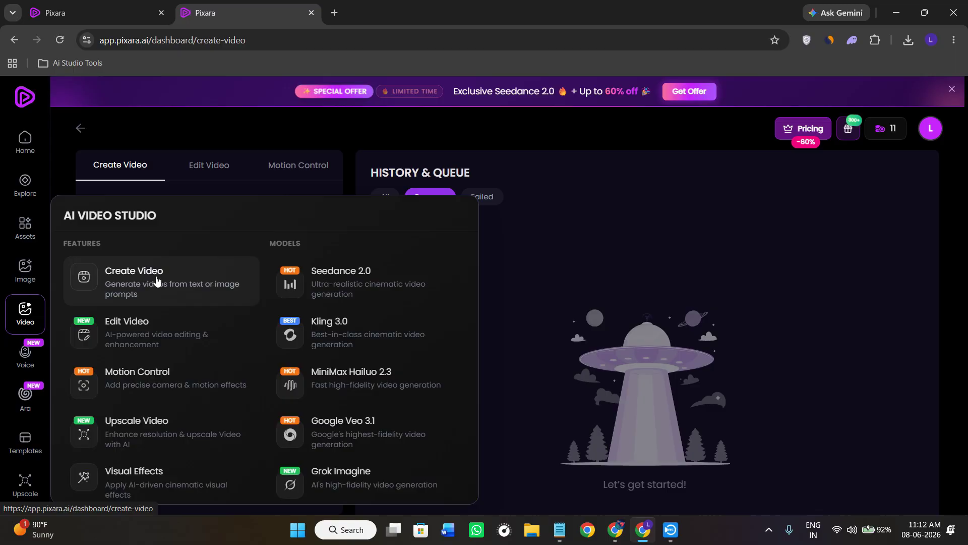
left_click(156, 280)
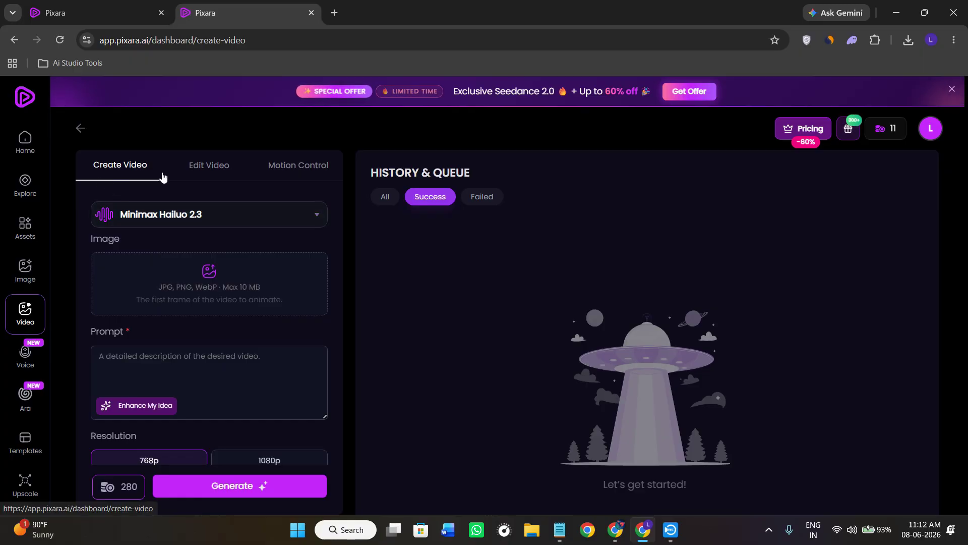
- Browse the available video generation models and select Kling 3.0 for the new video
left_click(201, 225)
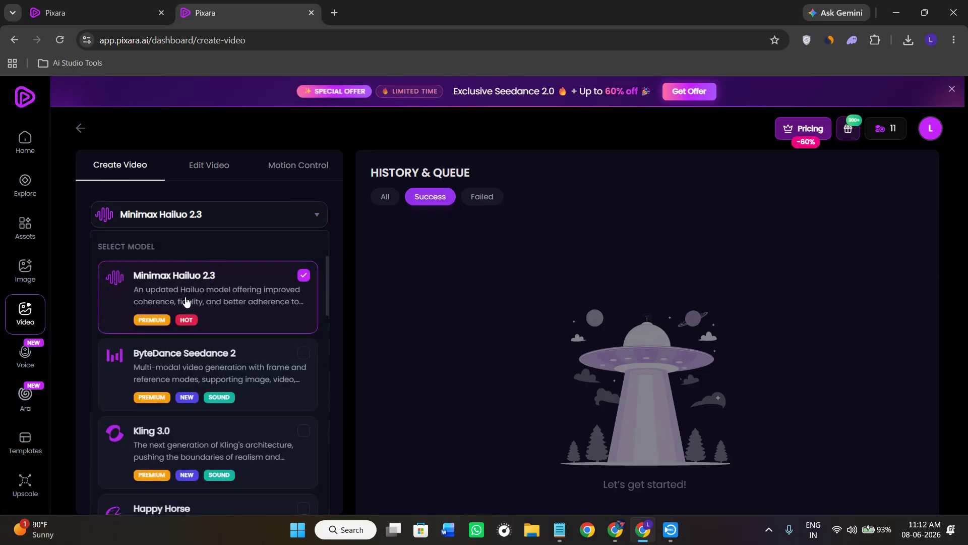
scroll(234, 335, "down", 10)
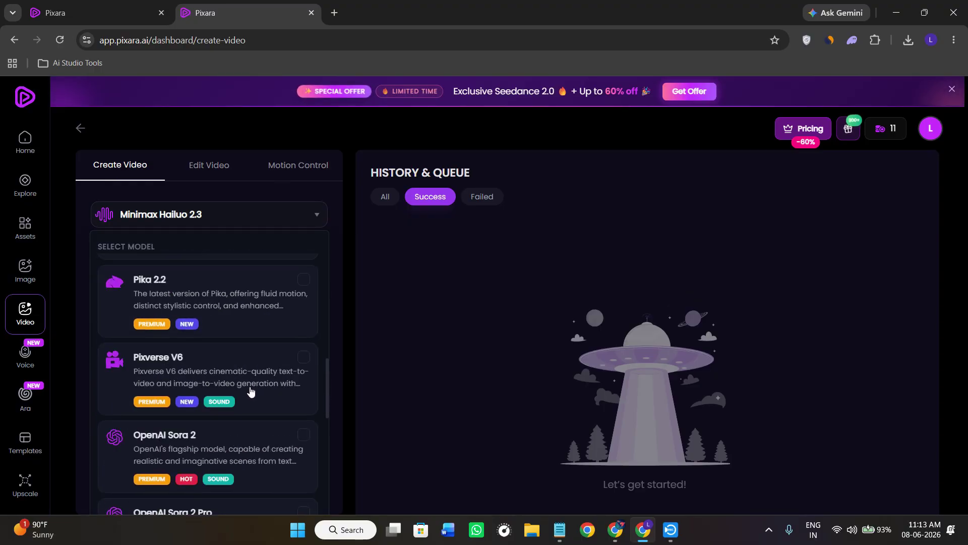
scroll(247, 388, "up", 10)
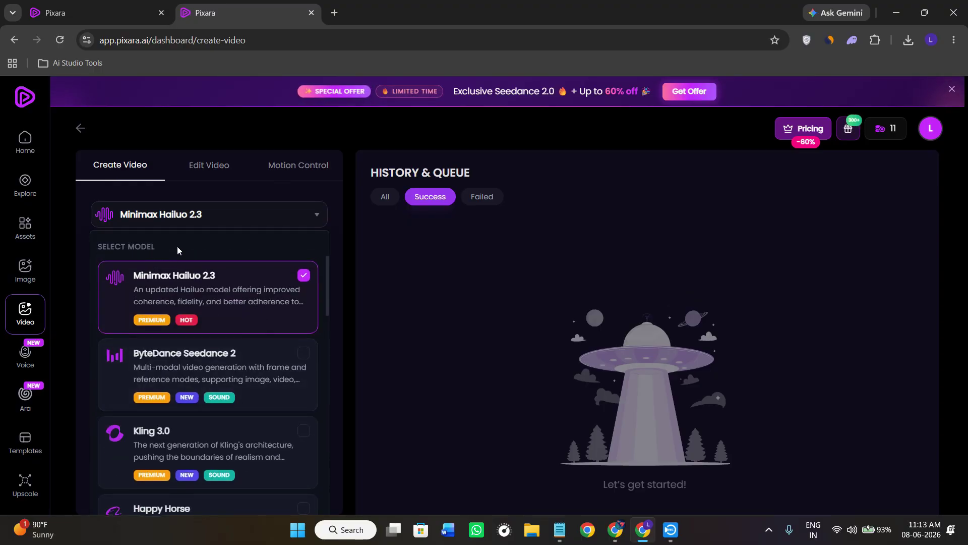
scroll(251, 400, "down", 2)
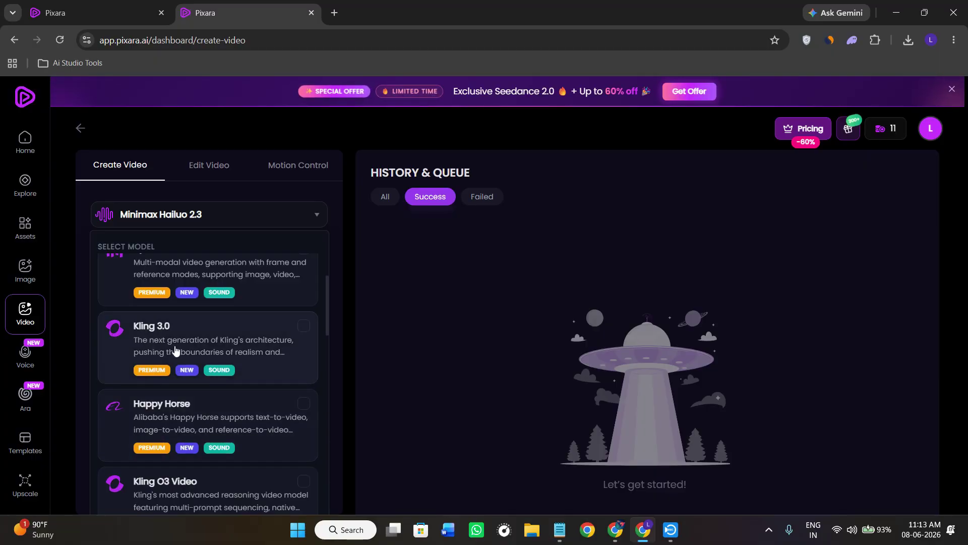
scroll(196, 430, "down", 2)
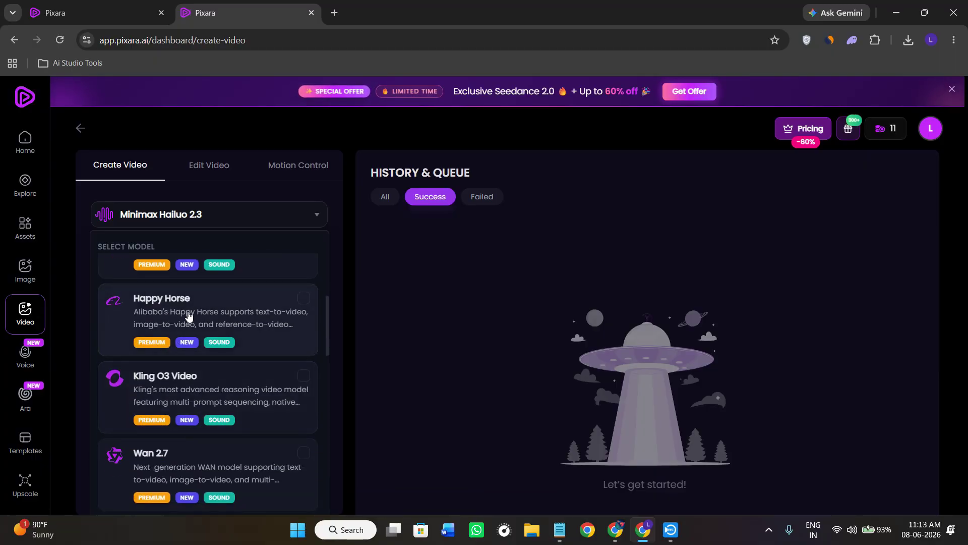
scroll(182, 394, "down", 4)
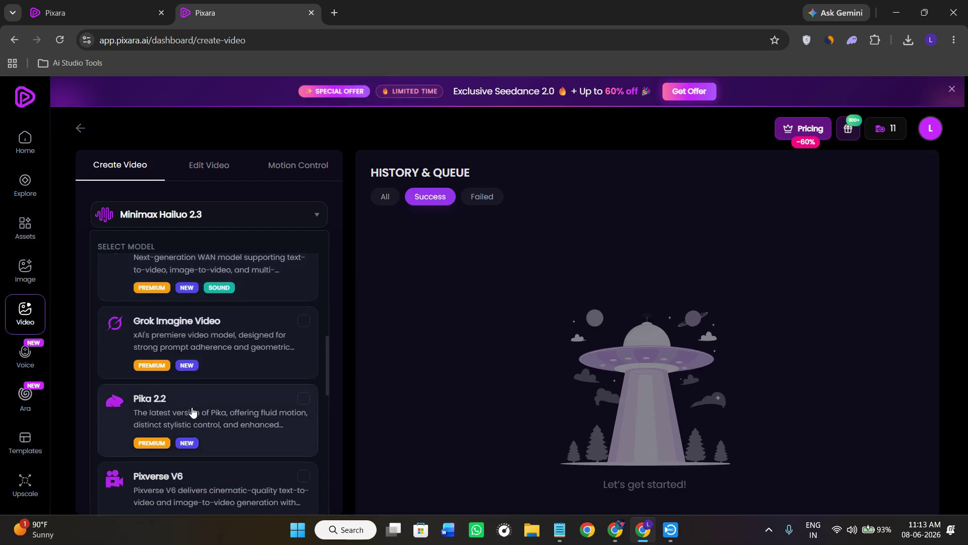
scroll(192, 412, "up", 10)
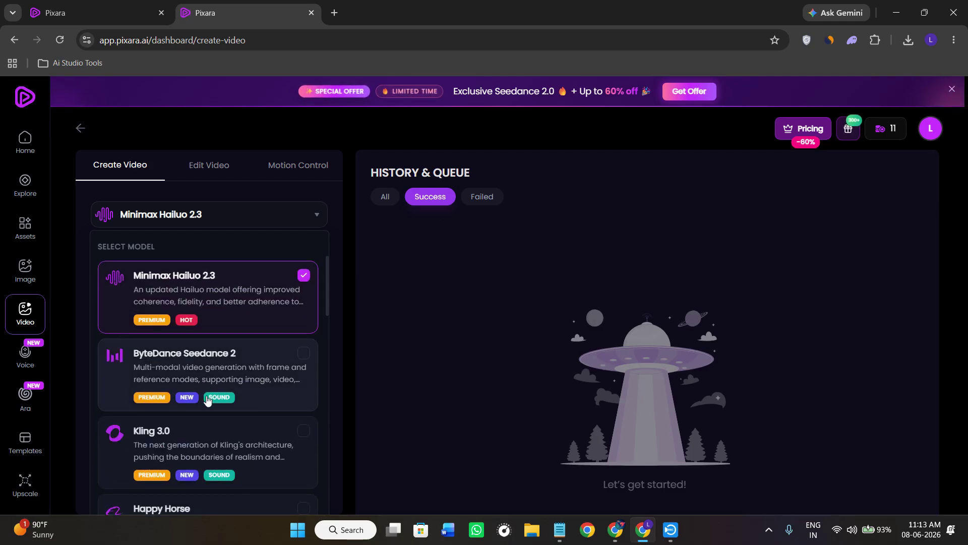
left_click(211, 441)
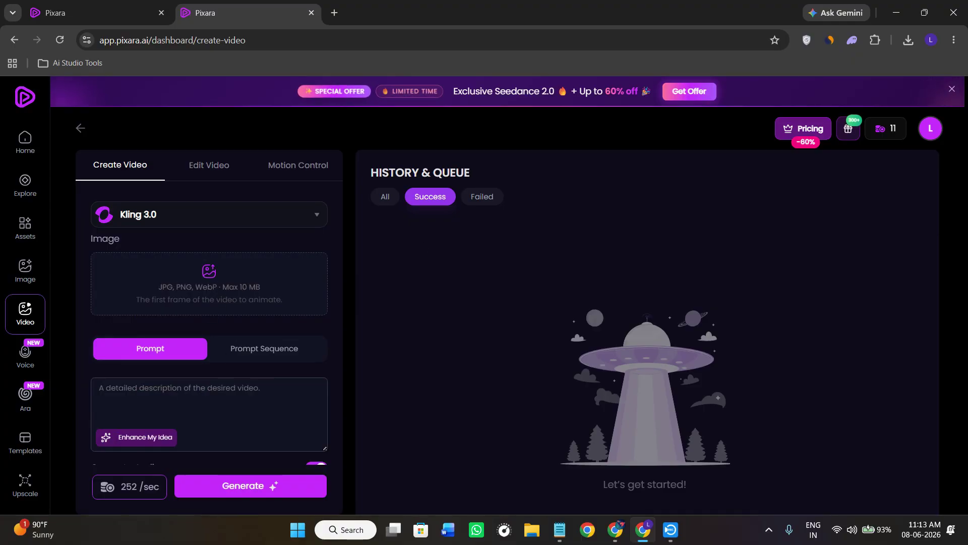
- Enter the video prompt "Slow cinematic camera movement around the product, elegant lighting changes, luxury commercial style."
scroll(192, 381, "down", 2)
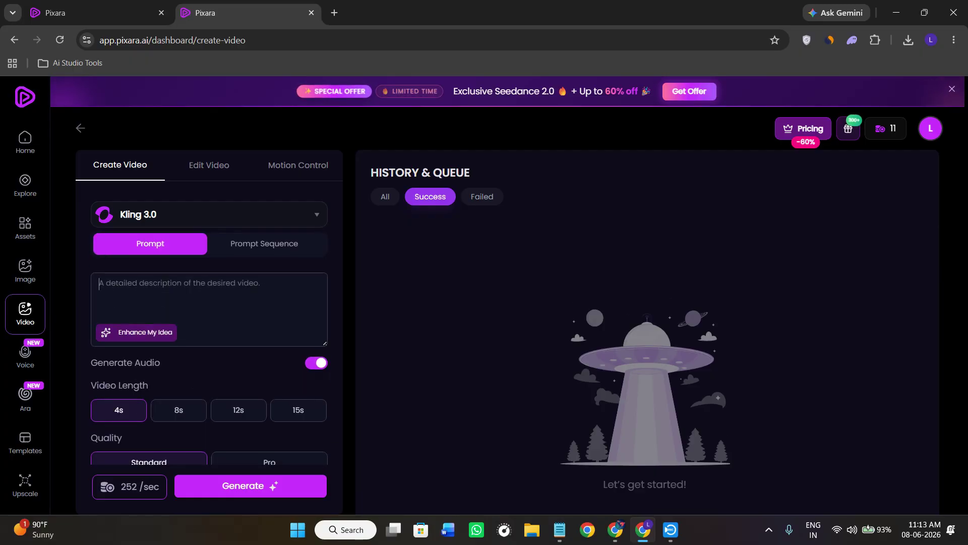
key("alt+Tab")
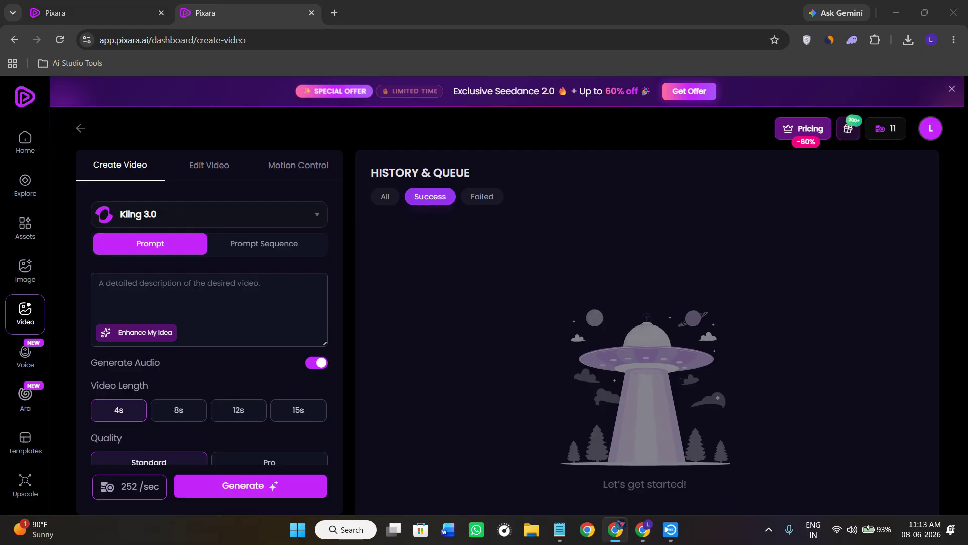
key("alt+Tab")
type("\"Slow cinematic camera movement around the product, elegant lighting changes, luxury commercial style.\"")
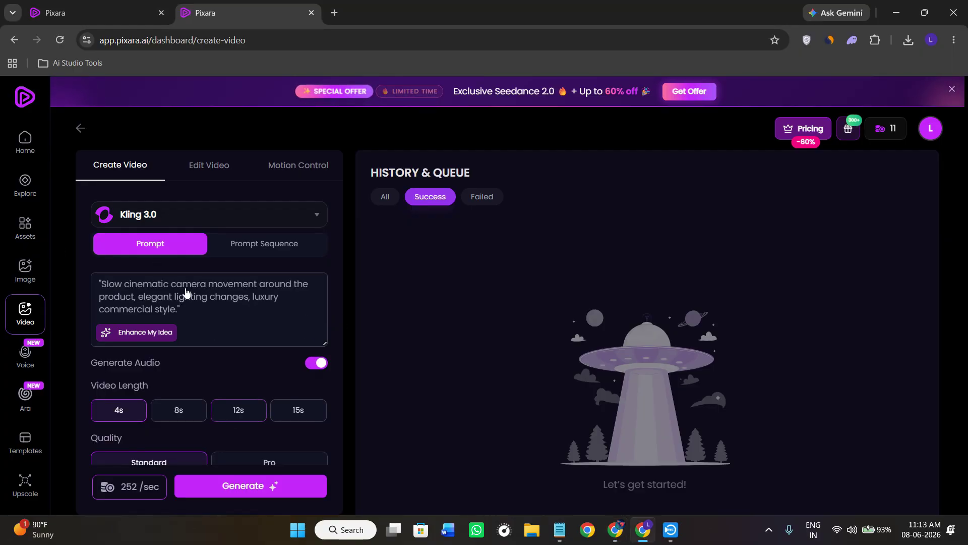
- Examine the video length, quality, aspect ratio and advanced settings for Kling 3.0, along with the credit cost of generation
scroll(151, 378, "down", 2)
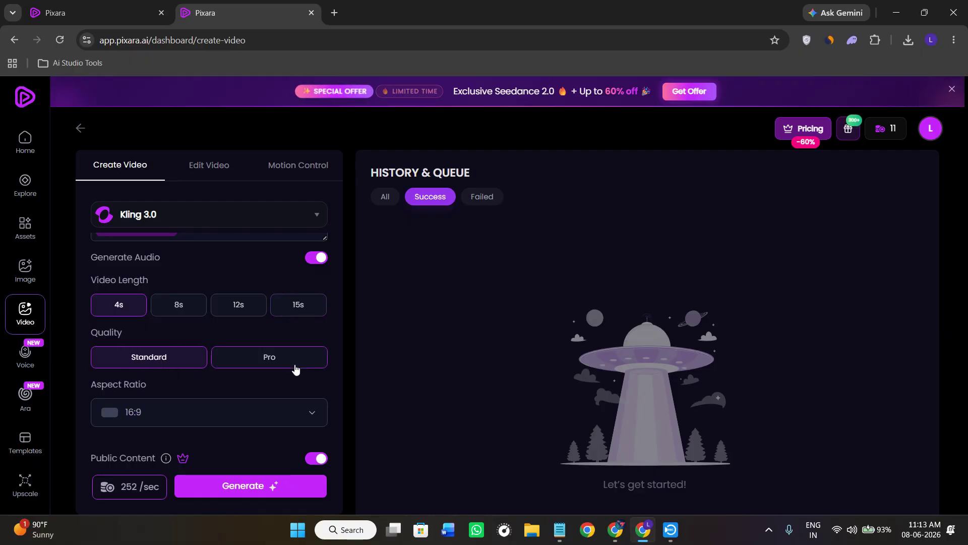
scroll(295, 369, "down", 1)
scroll(296, 370, "down", 1)
left_click(199, 346)
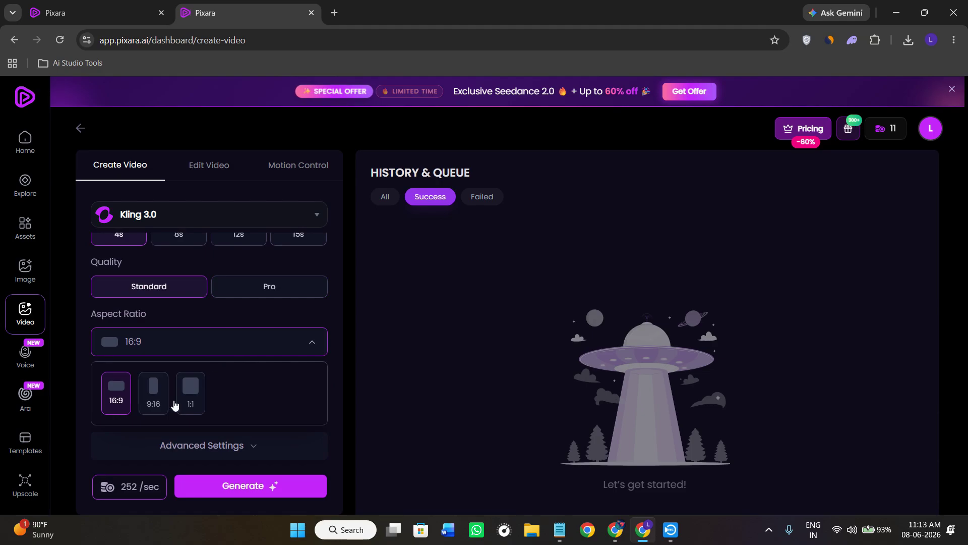
left_click(123, 438)
scroll(240, 394, "down", 1)
scroll(240, 391, "down", 3)
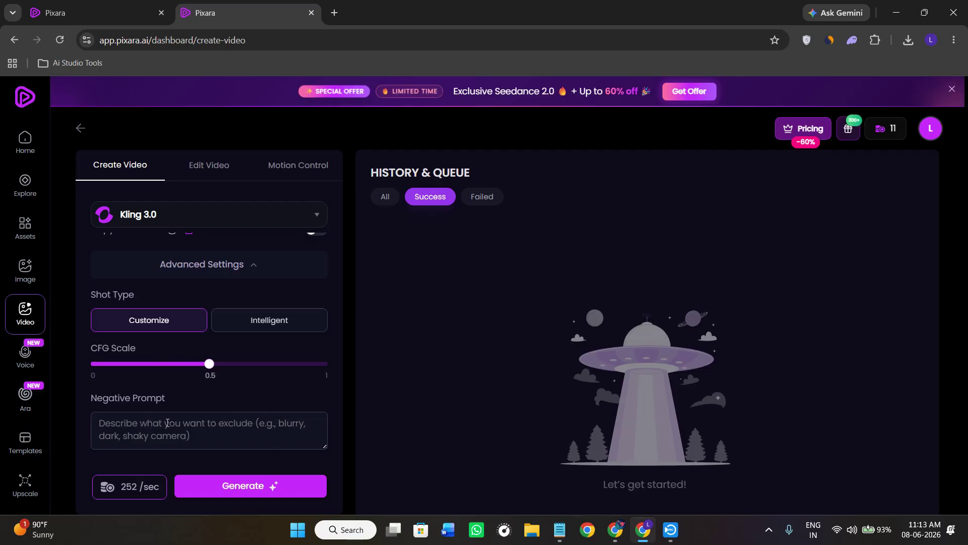
scroll(252, 332, "up", 5)
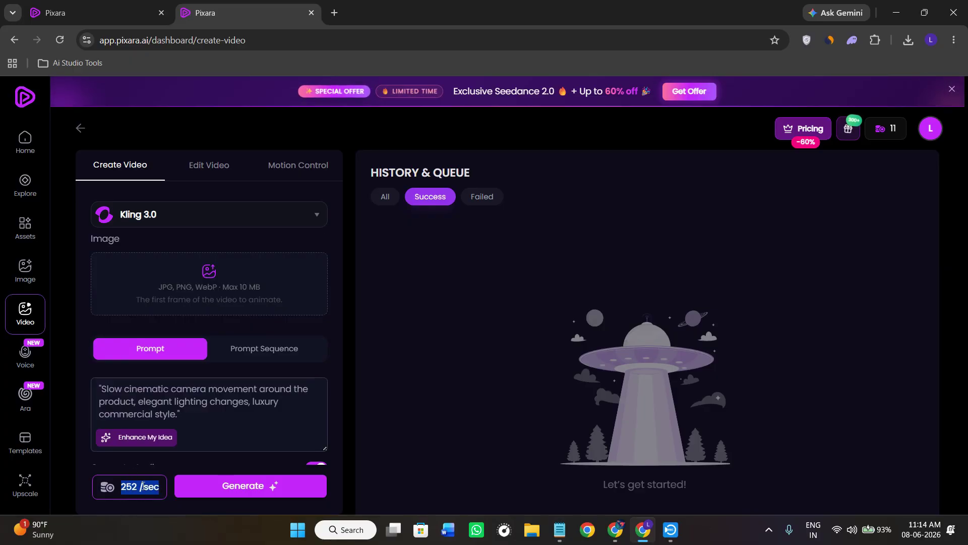
left_click(123, 487)
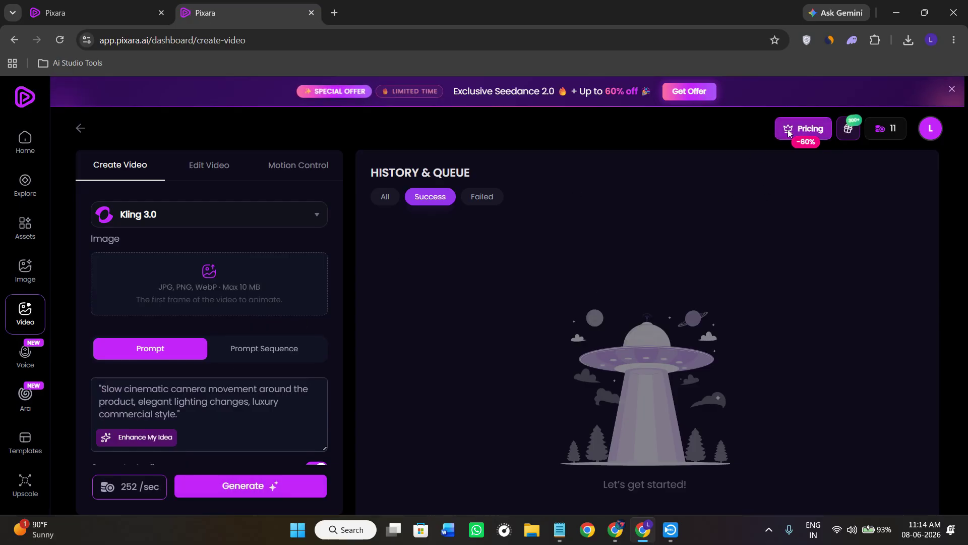
- Open the pricing plans and examine the limited-time discount offer and its countdown
left_click(804, 139)
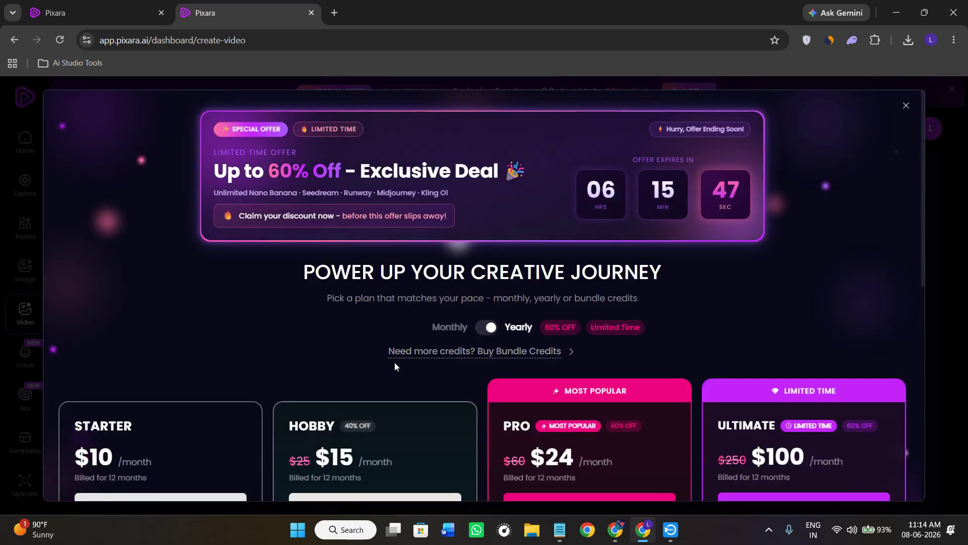
left_click_drag(213, 171, 521, 174)
left_click(615, 190)
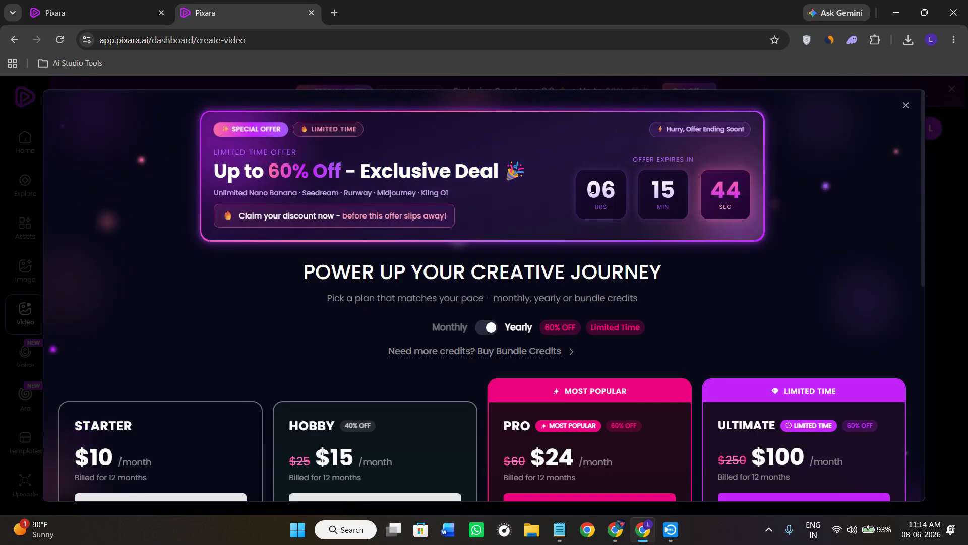
double_click(602, 189)
left_click(624, 215)
- Compare the prices, credits and features of the Starter, Hobby, Pro and Ultimate plans, and close the pricing window
scroll(624, 216, "down", 4)
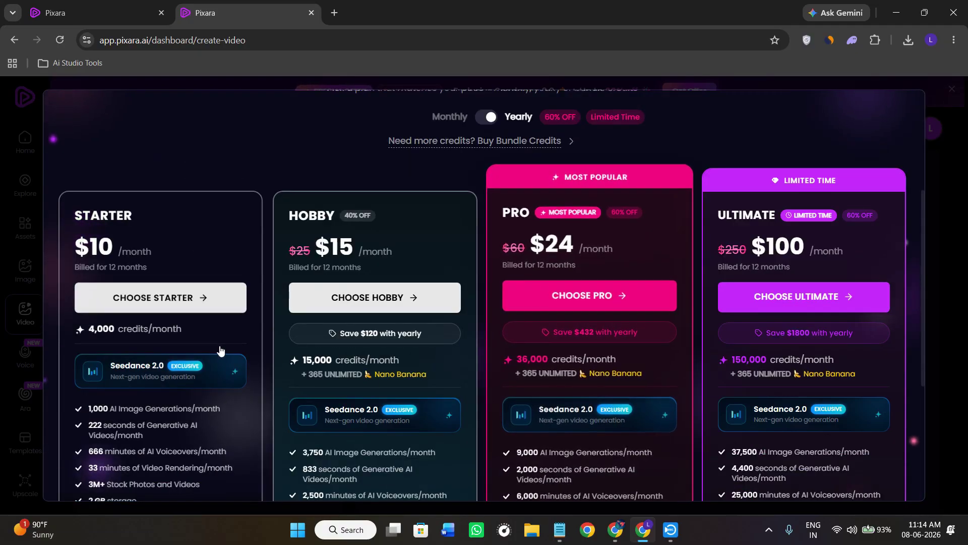
scroll(507, 368, "down", 2)
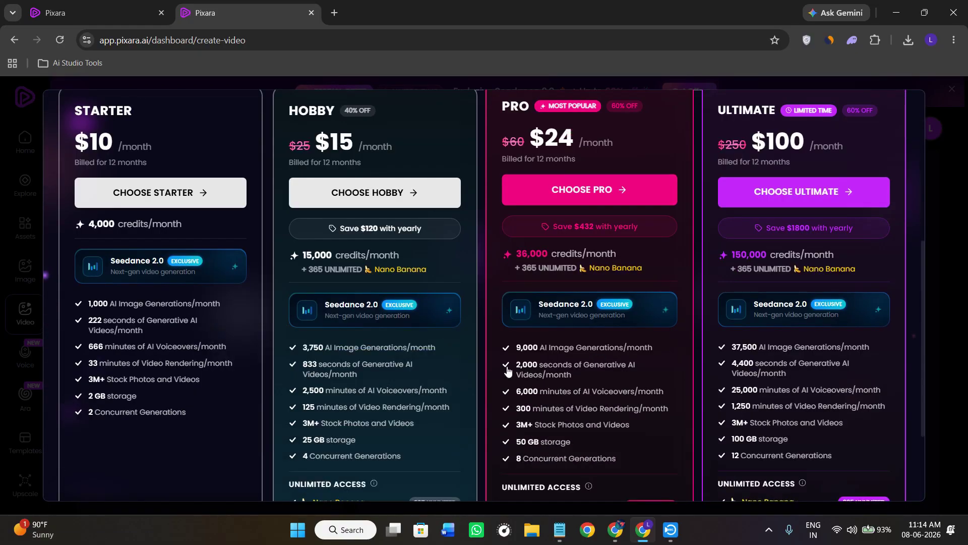
scroll(535, 353, "up", 4)
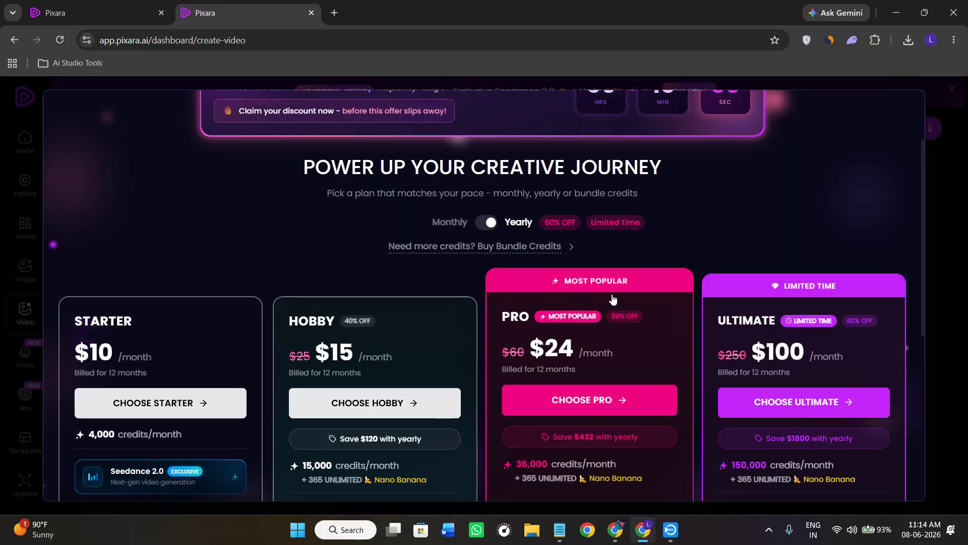
scroll(612, 344, "down", 2)
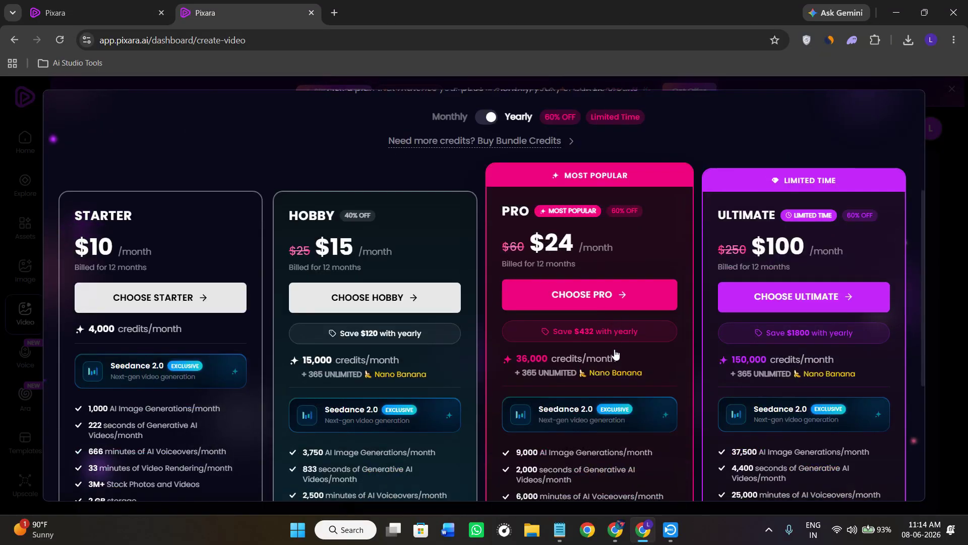
scroll(615, 379, "down", 2)
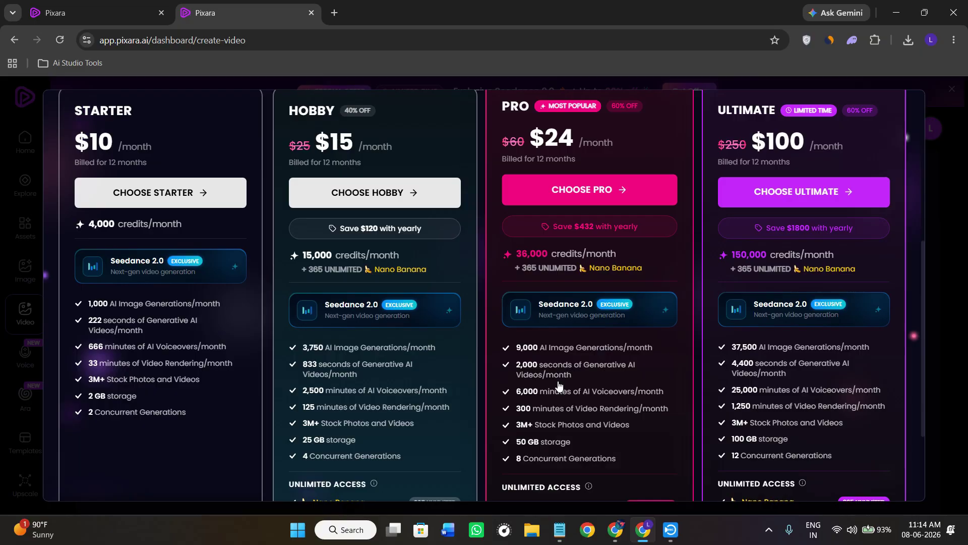
scroll(560, 385, "down", 3)
scroll(614, 274, "up", 9)
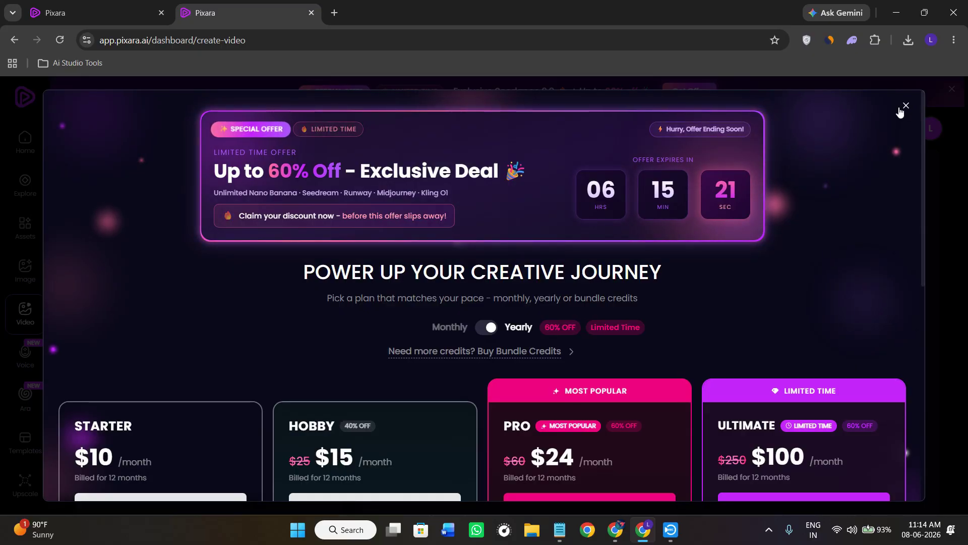
left_click(905, 106)
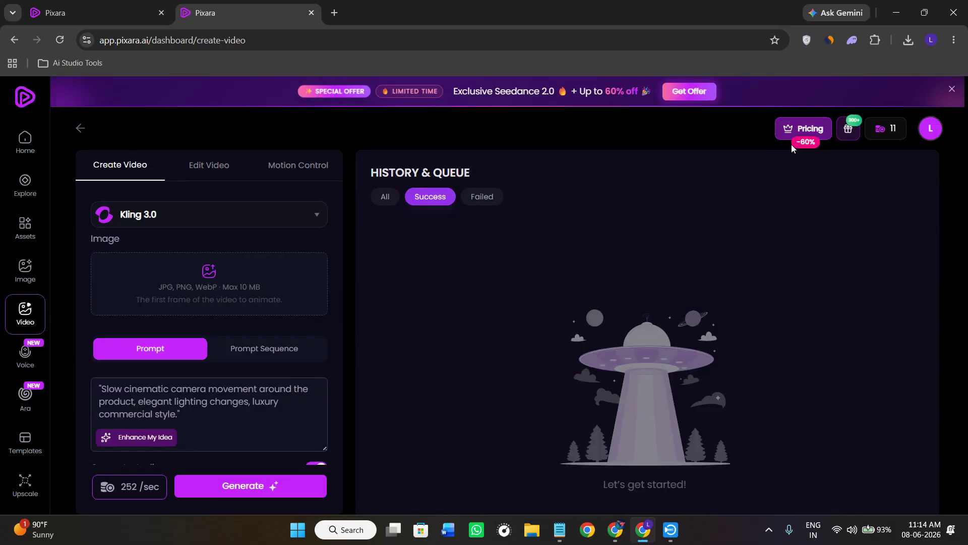